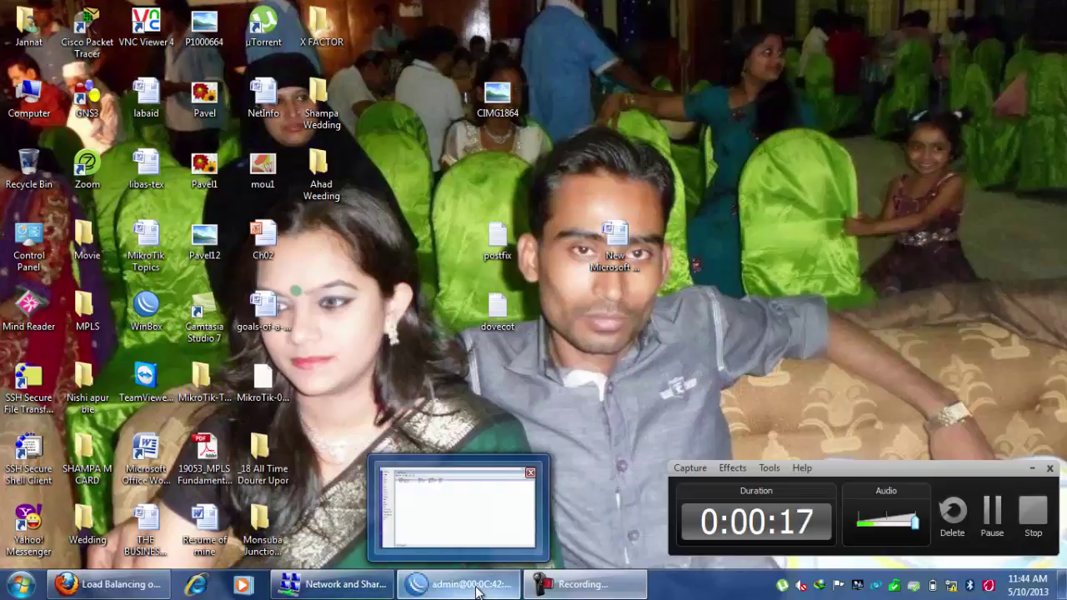
Restore the WinBox admin session for the RB750 from the taskbar.
{"action": "left_click", "coordinate": [429, 585]}
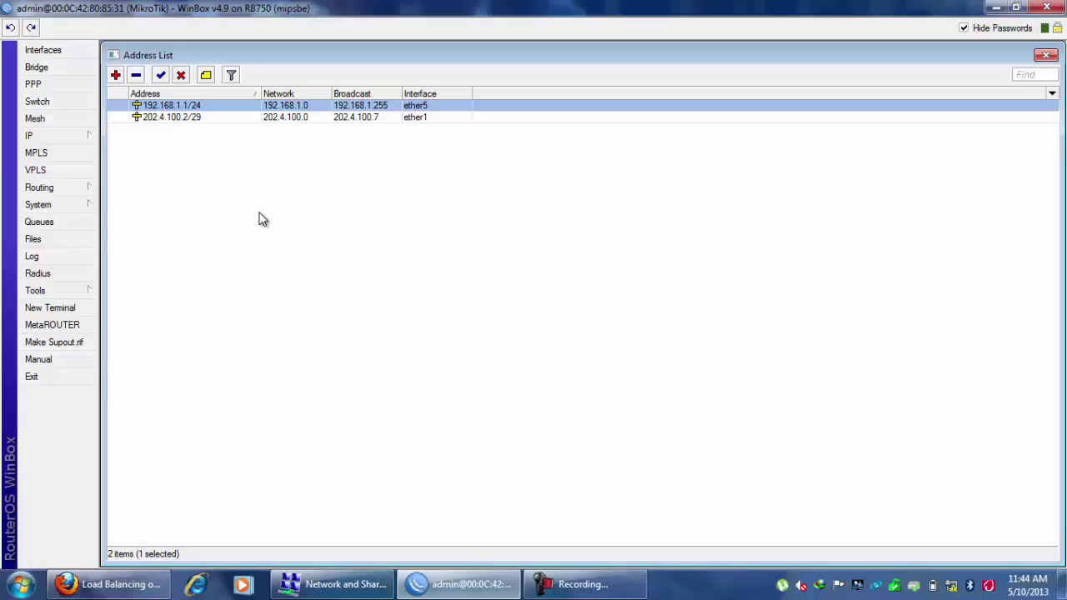
In a new router terminal, ping 192.168.1.10 and stop it after 100% packet loss.
{"action": "left_click", "coordinate": [81, 309]}
{"action": "type", "text": "pin"}
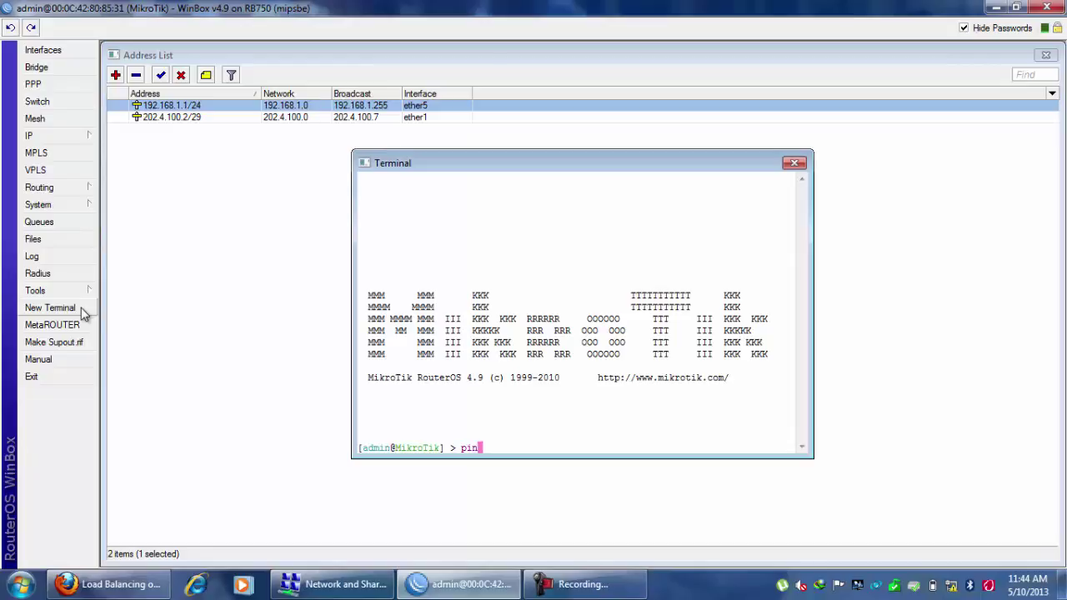
{"action": "type", "text": "g 192.168.1.10"}
{"action": "key", "text": "Return"}
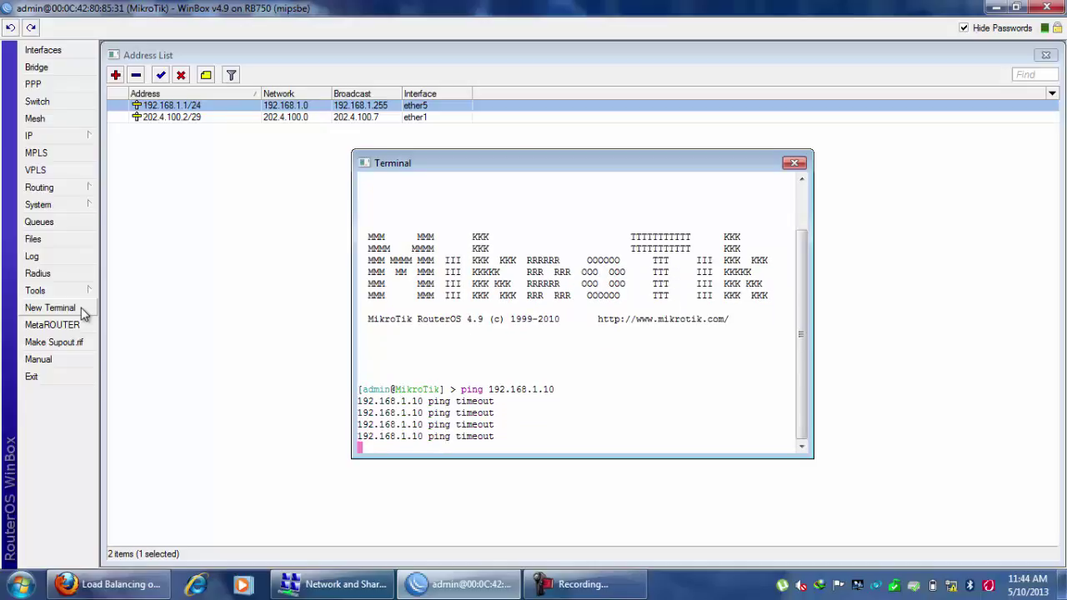
{"action": "key", "text": "ctrl+c"}
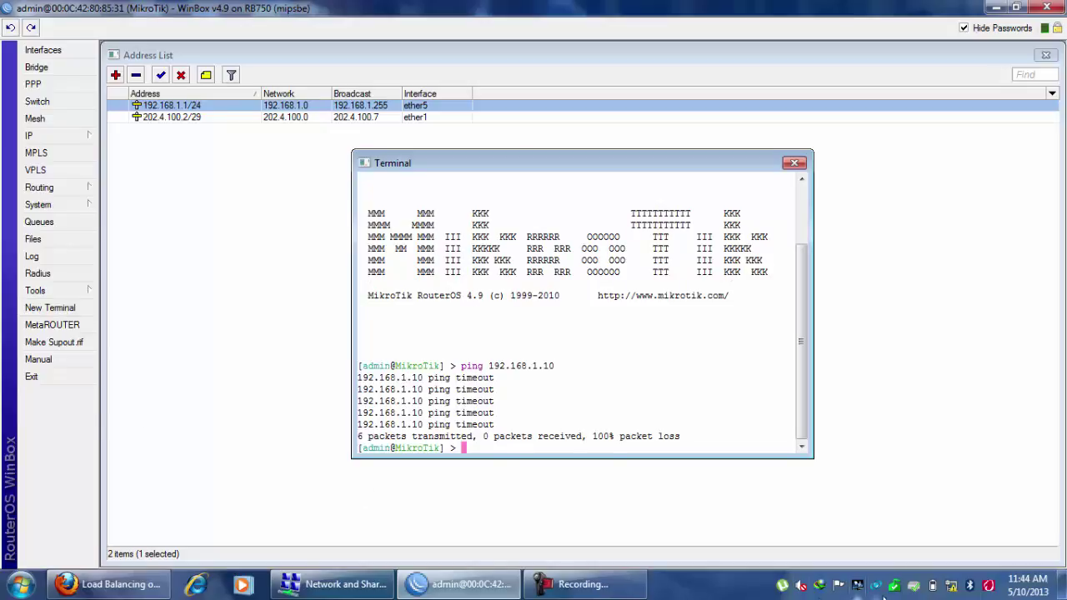
Open Network and Sharing Center and review the network adapters in Network Connections.
{"action": "left_click", "coordinate": [970, 587]}
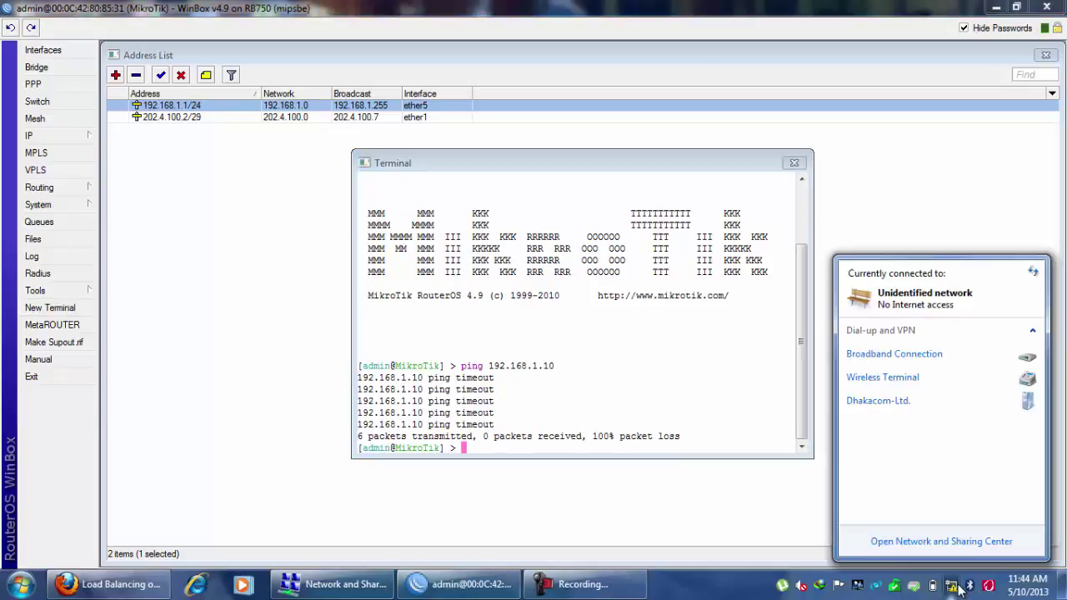
{"action": "left_click", "coordinate": [941, 542]}
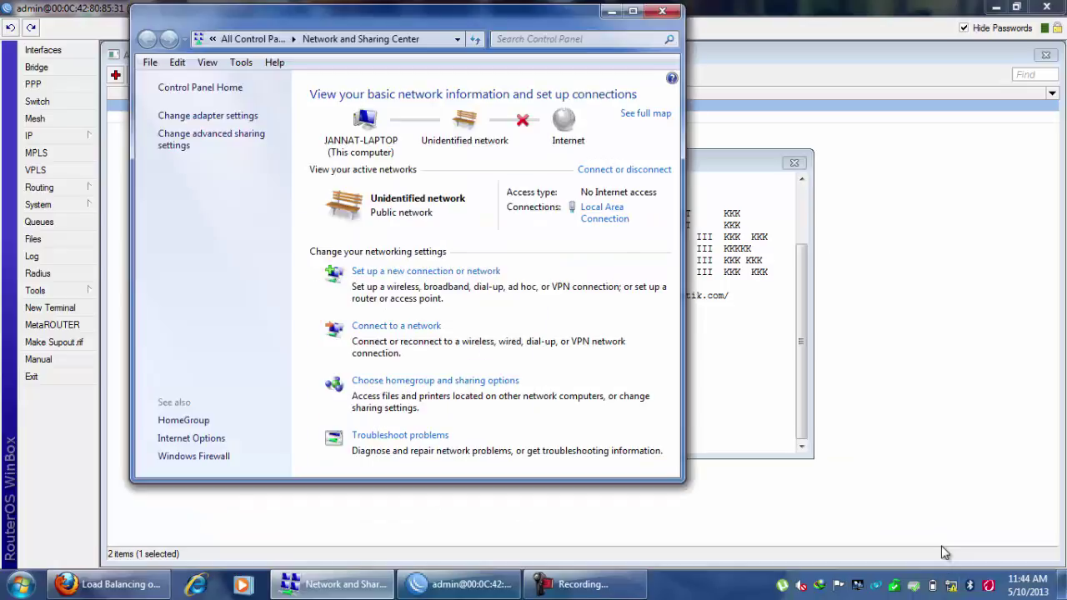
{"action": "left_click", "coordinate": [222, 119]}
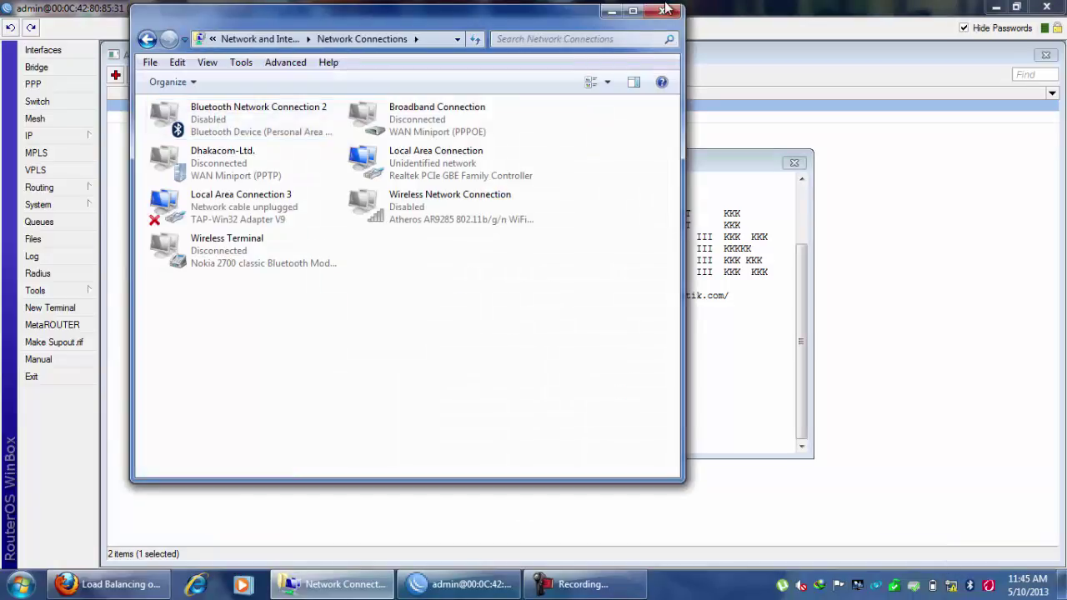
{"action": "left_click", "coordinate": [633, 14]}
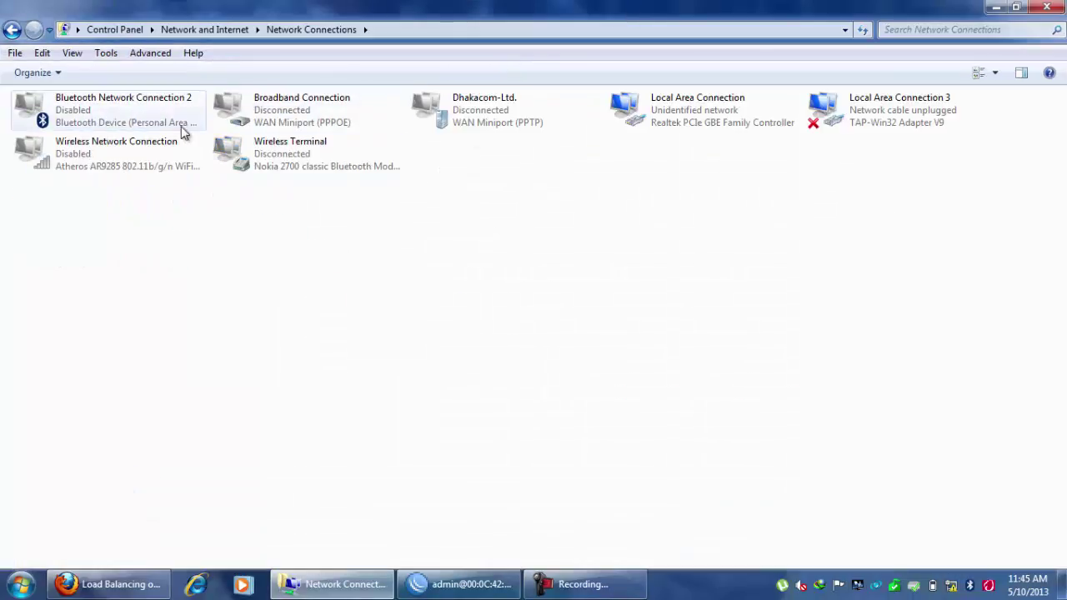
{"action": "left_click", "coordinate": [11, 29]}
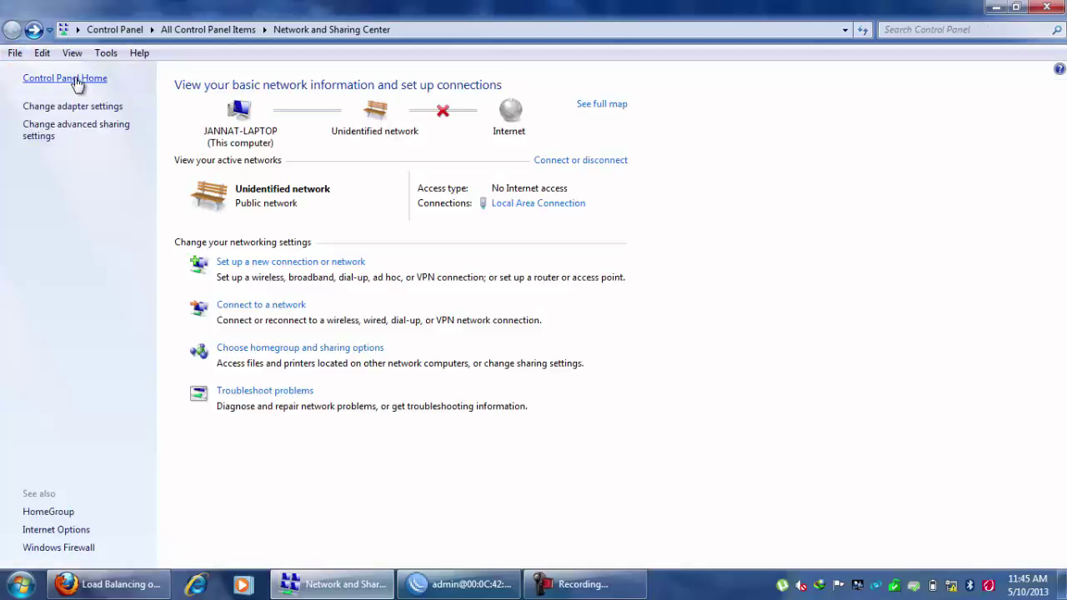
Turn Windows Firewall off for both home/work and public networks.
{"action": "left_click", "coordinate": [58, 548]}
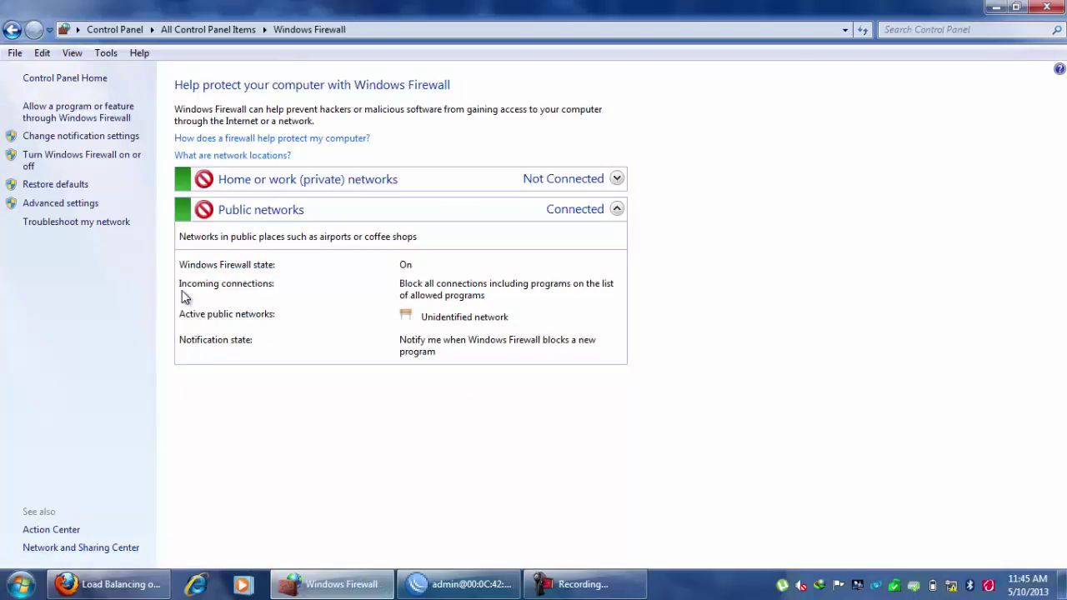
{"action": "left_click", "coordinate": [78, 158]}
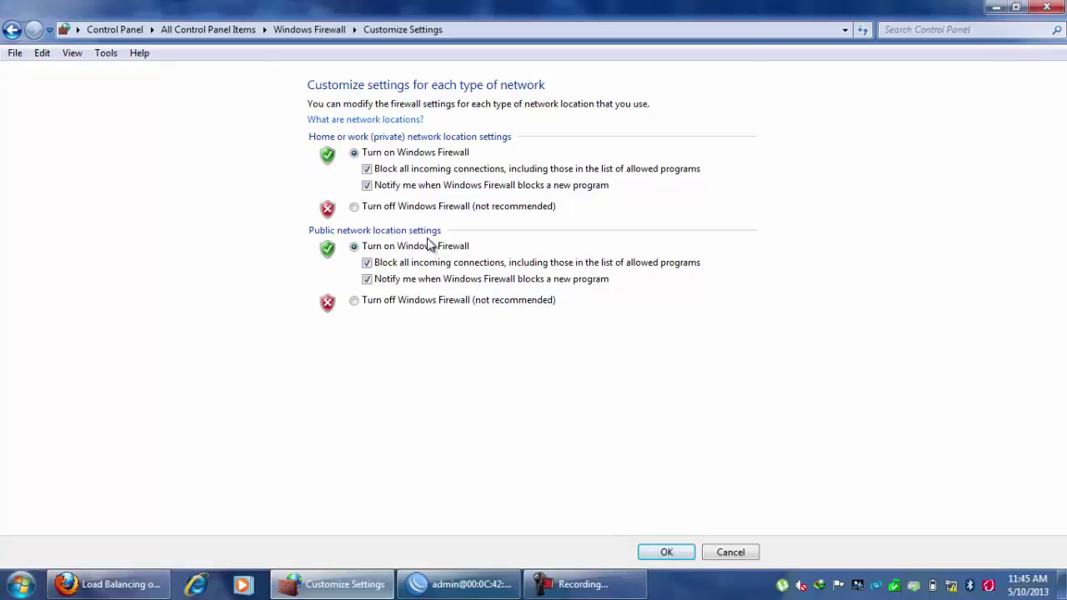
{"action": "left_click", "coordinate": [356, 207]}
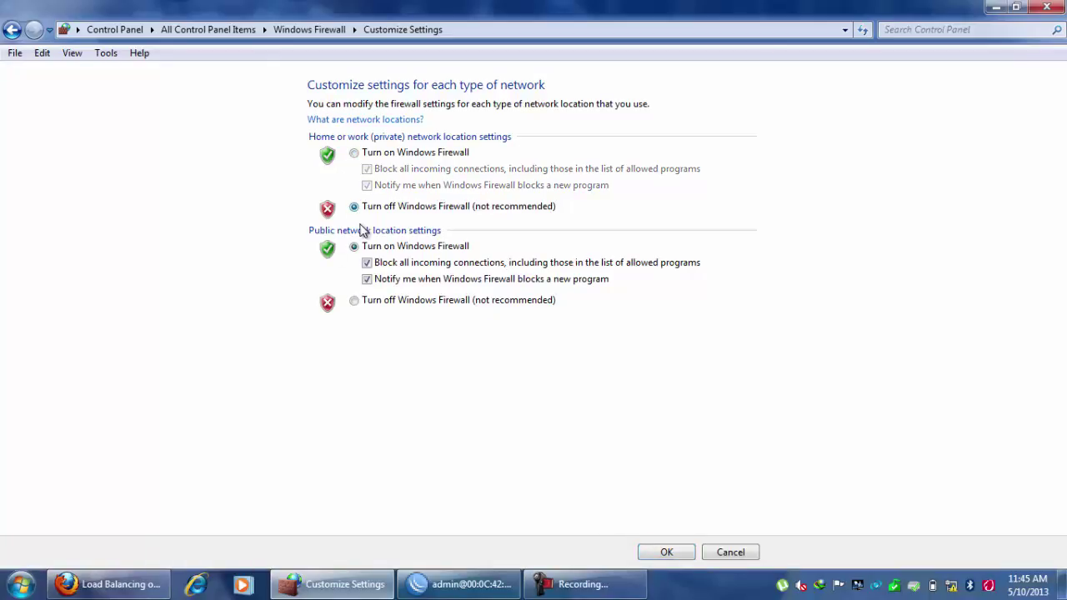
{"action": "left_click", "coordinate": [355, 302]}
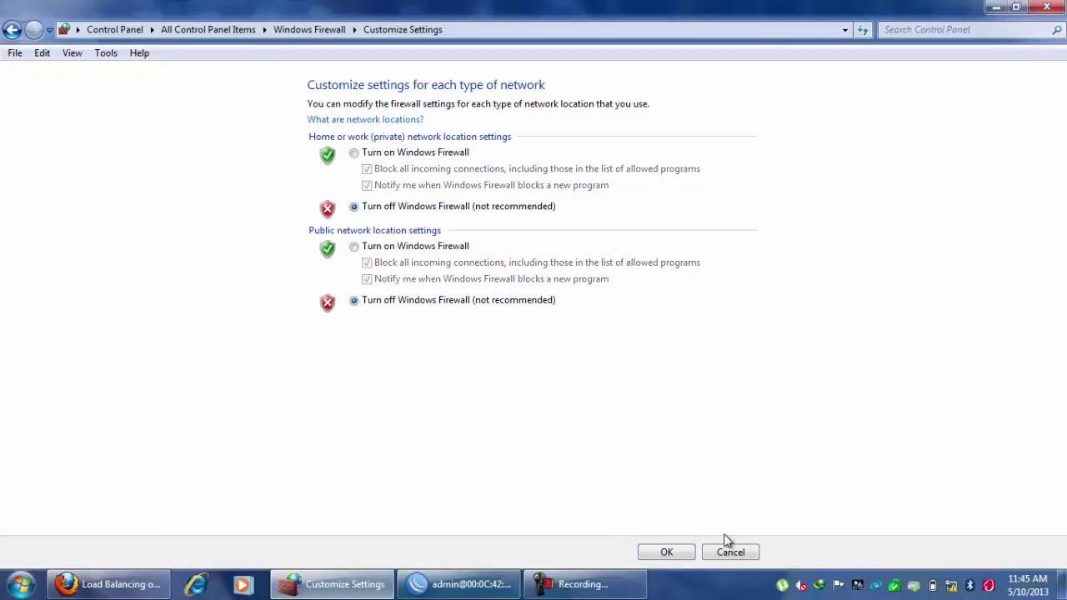
{"action": "left_click", "coordinate": [675, 553]}
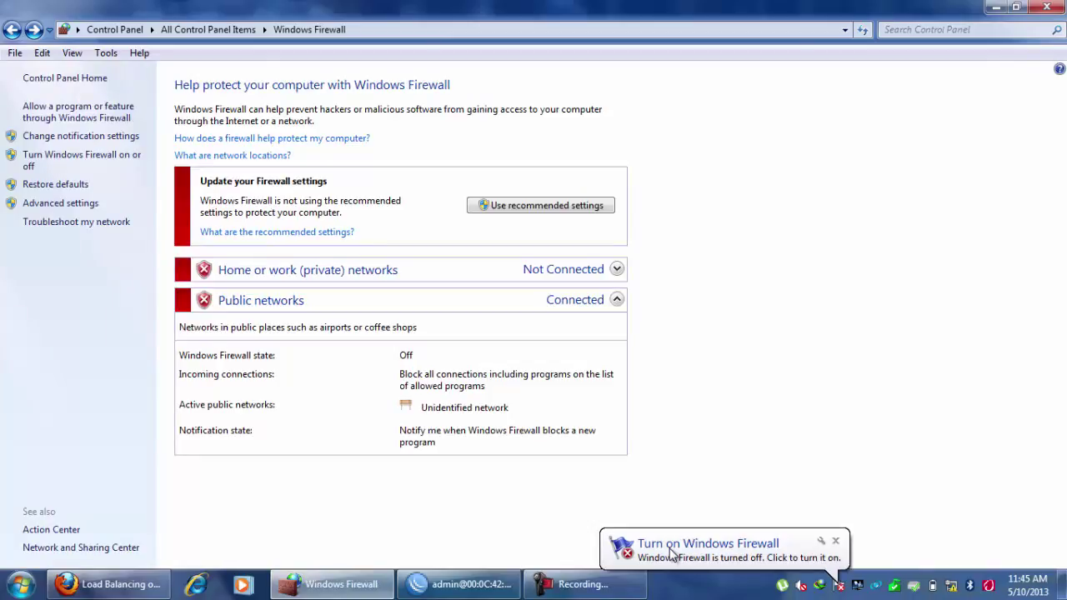
Close the firewall window and rerun the router ping to 192.168.1.10, now getting replies.
{"action": "left_click", "coordinate": [1047, 10]}
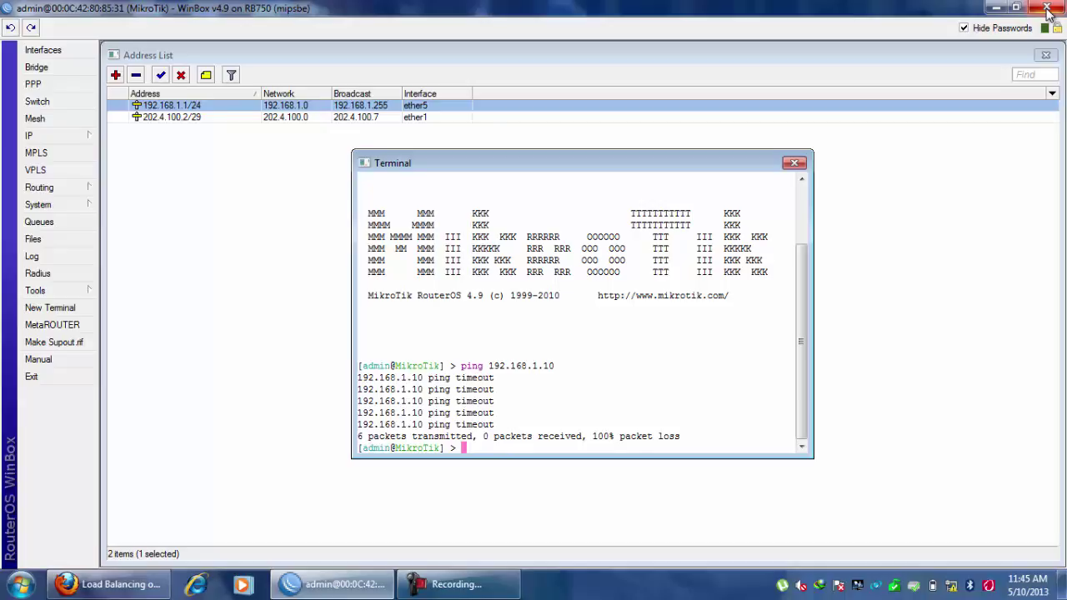
{"action": "key", "text": "Up"}
{"action": "key", "text": "Return"}
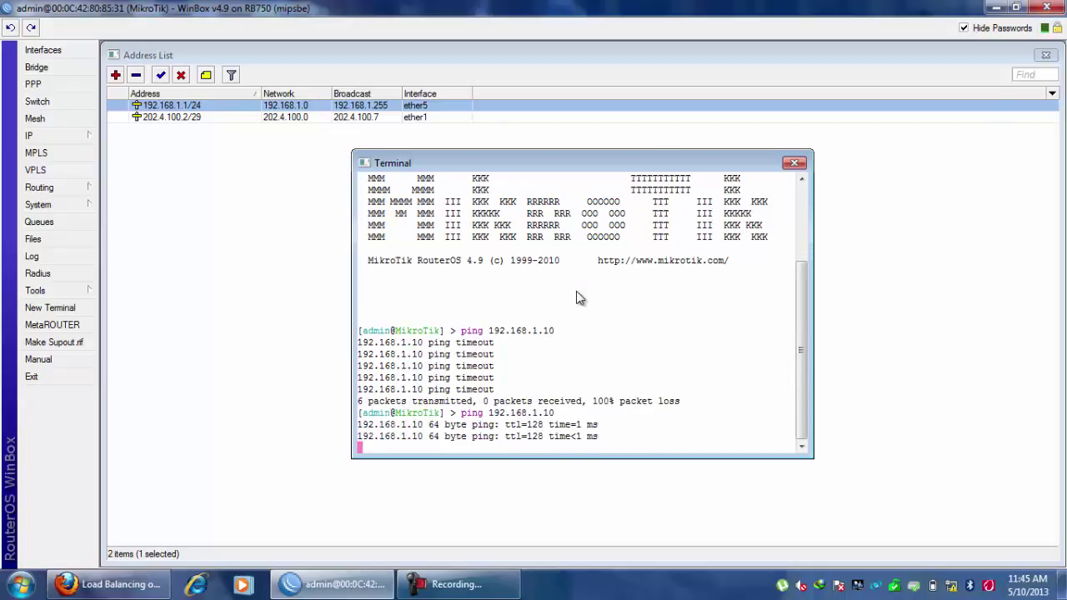
{"action": "key", "text": "ctrl+c"}
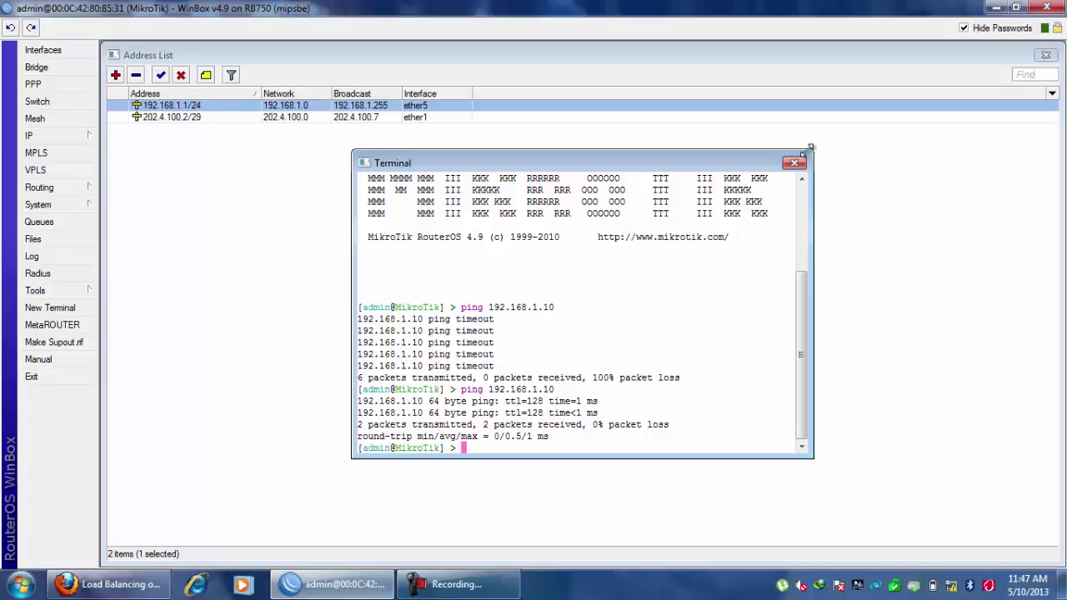
Close the terminal and show the Interface List's IP Tunnel tab, currently empty.
{"action": "left_click", "coordinate": [795, 163]}
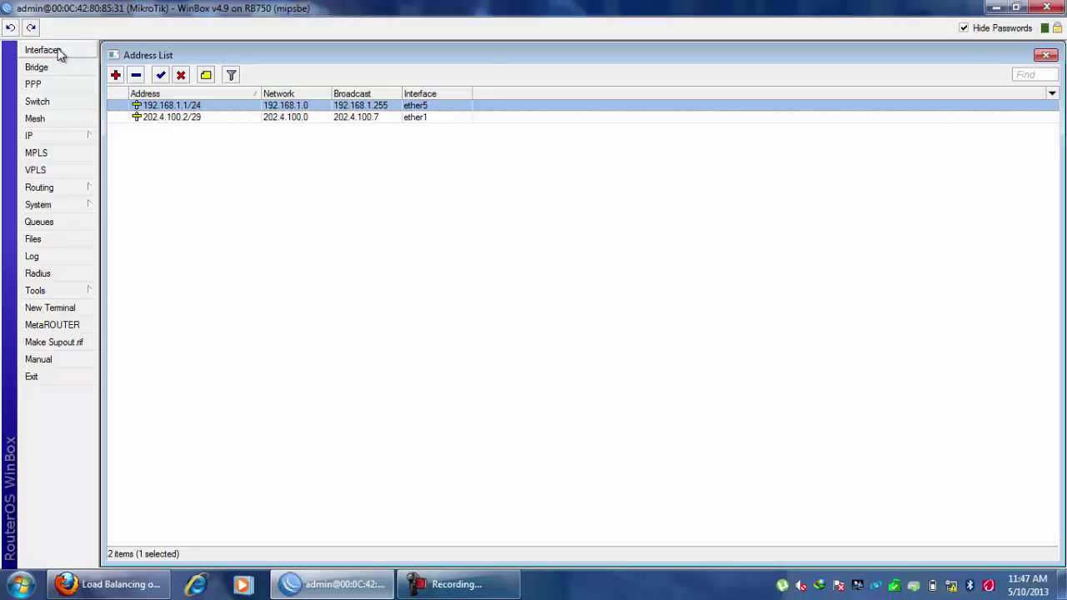
{"action": "left_click", "coordinate": [58, 53]}
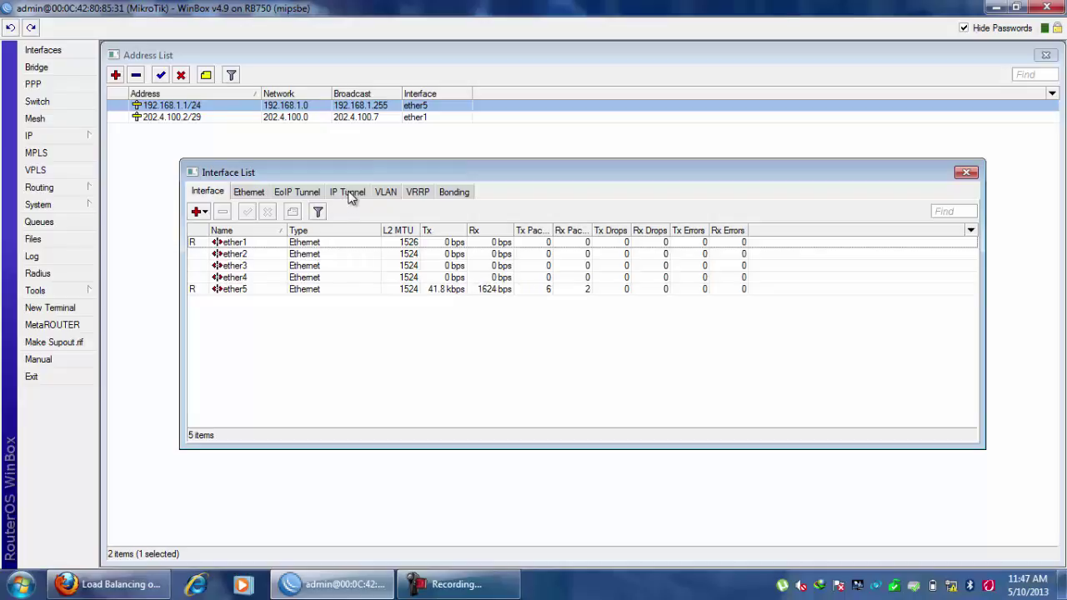
{"action": "left_click", "coordinate": [349, 194]}
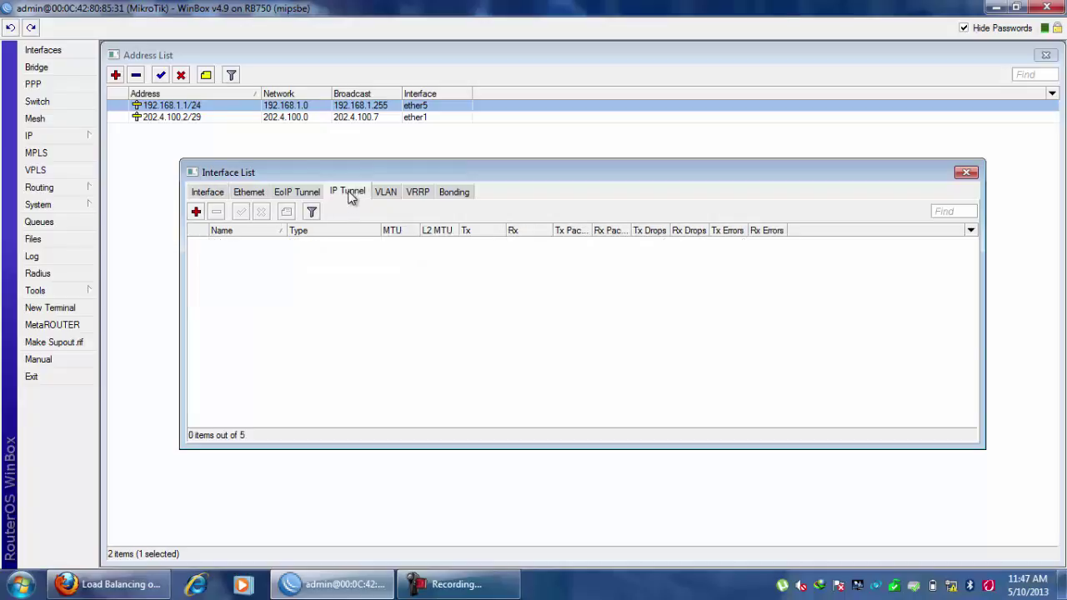
Add IP tunnel dhk2ctg with local address 202.4.100.2 and remote address 202.4.100.3.
{"action": "left_click", "coordinate": [196, 211]}
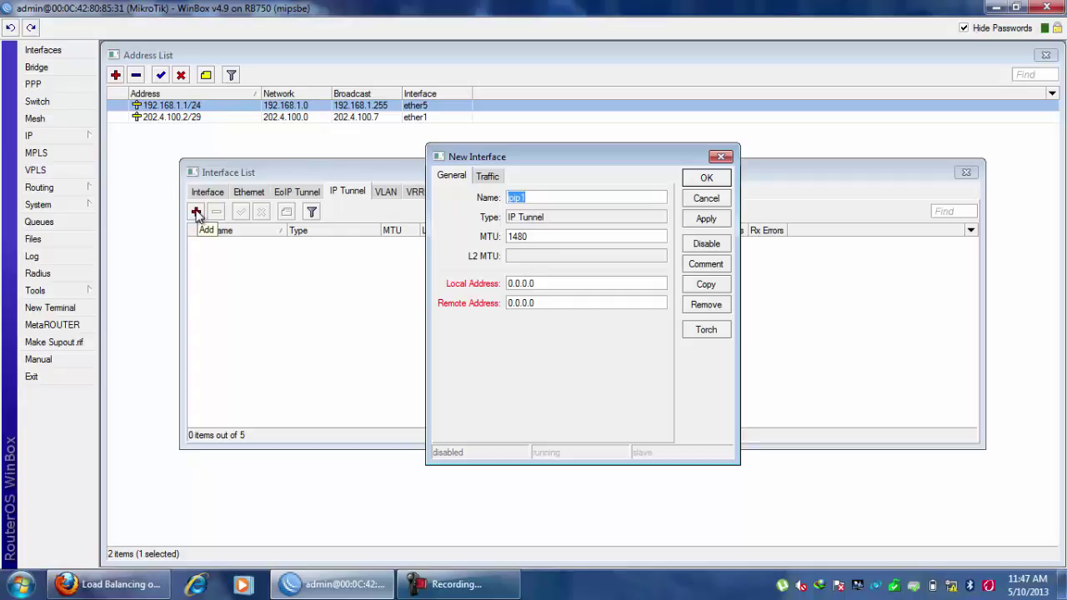
{"action": "type", "text": "dhk"}
{"action": "type", "text": "-ctg"}
{"action": "key", "text": "Left"}
{"action": "key", "text": "Left"}
{"action": "key", "text": "BackSpace"}
{"action": "type", "text": "2"}
{"action": "double_click", "coordinate": [554, 285]}
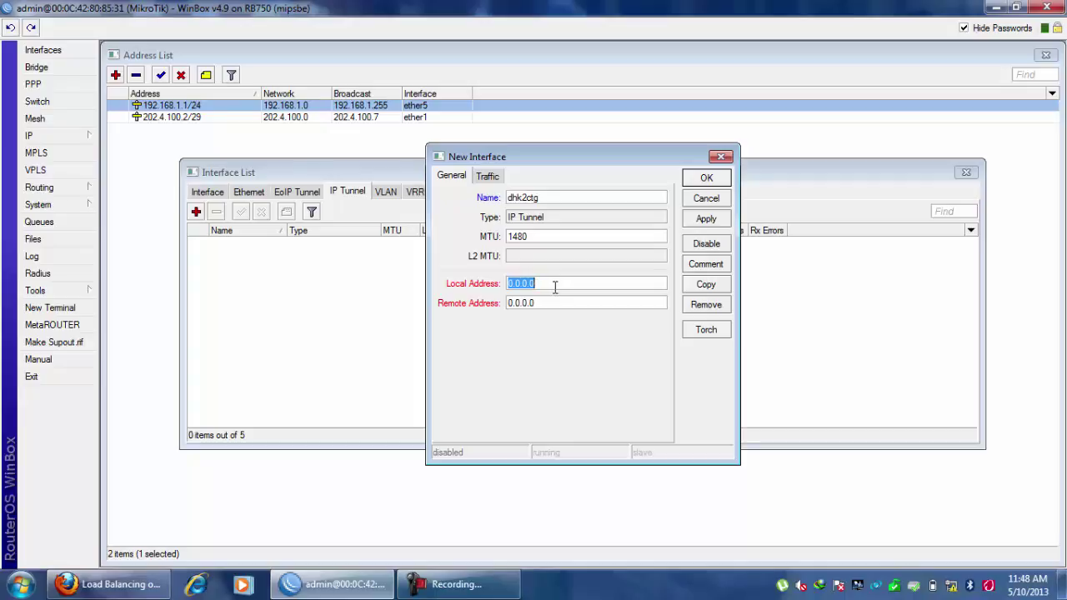
{"action": "type", "text": "202.4"}
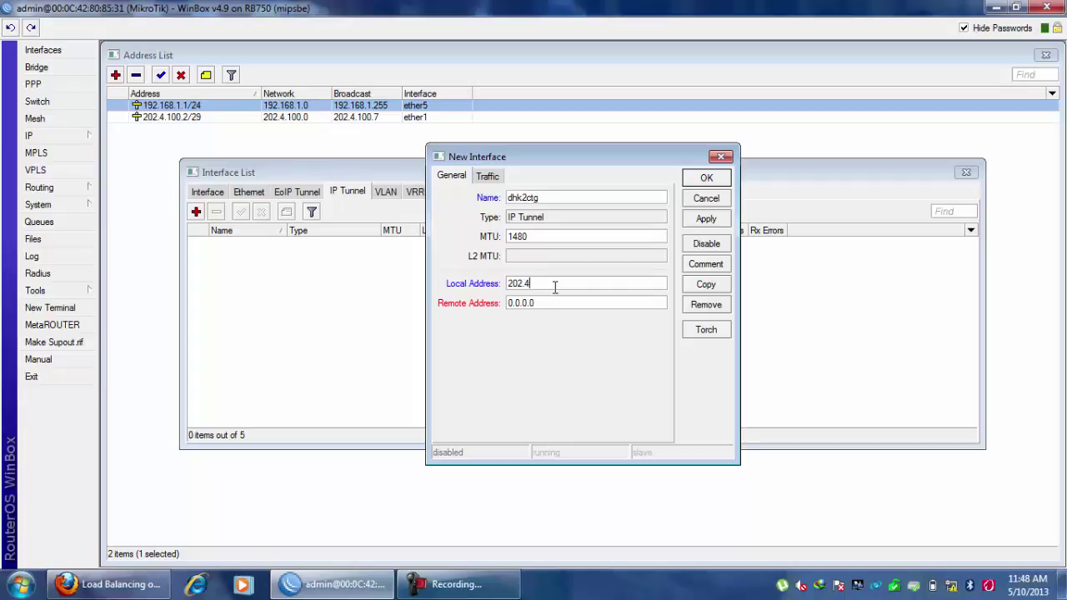
{"action": "type", "text": ".100.2"}
{"action": "double_click", "coordinate": [551, 303]}
{"action": "type", "text": "202.4.100.3"}
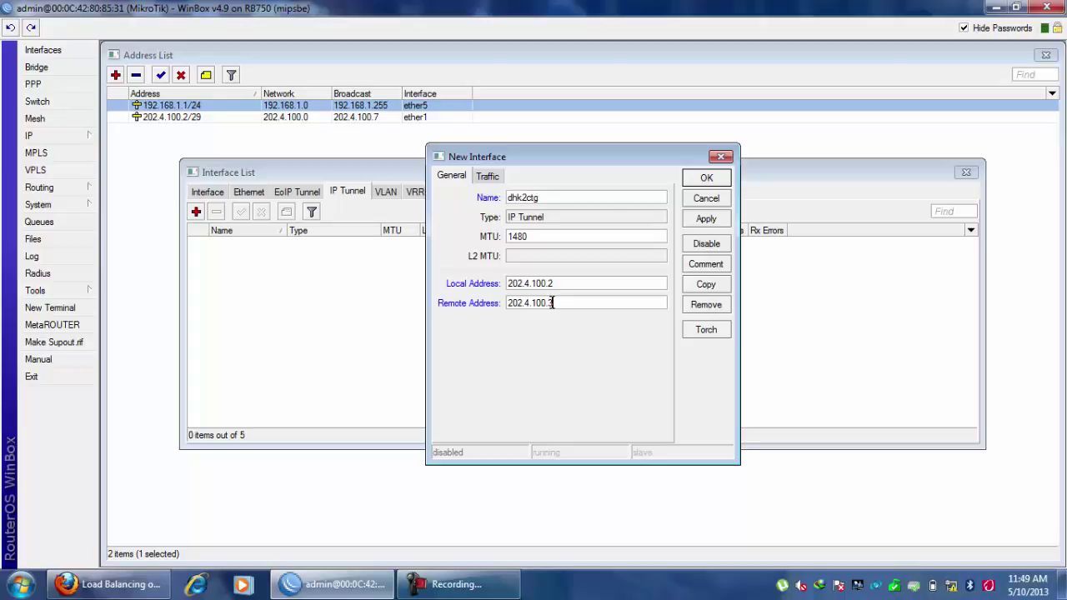
{"action": "left_click", "coordinate": [708, 179]}
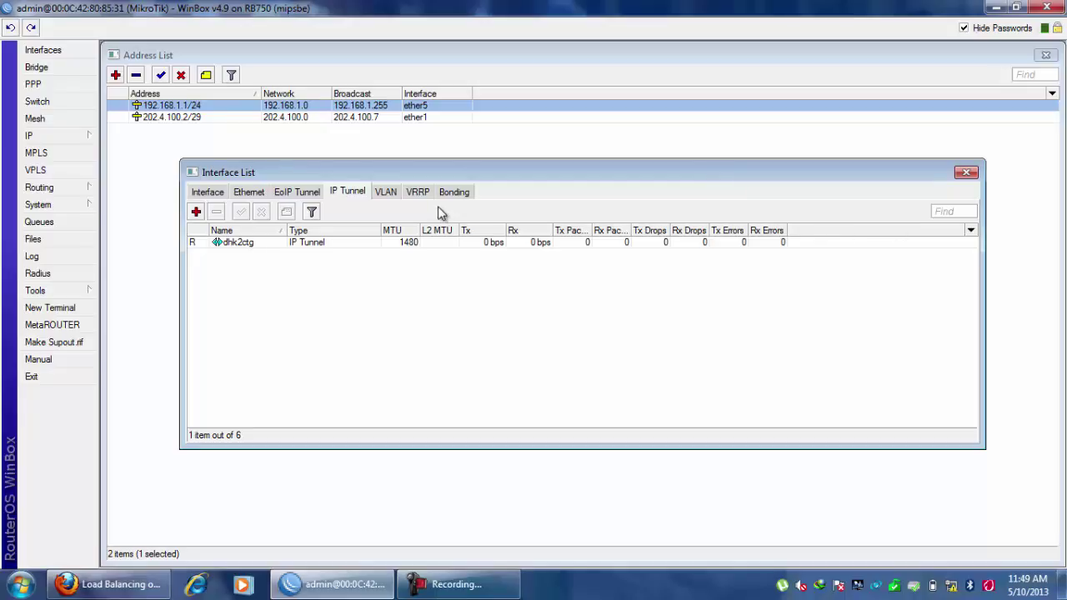
Open IP > Routes and maximize the Route List window.
{"action": "left_click", "coordinate": [73, 138]}
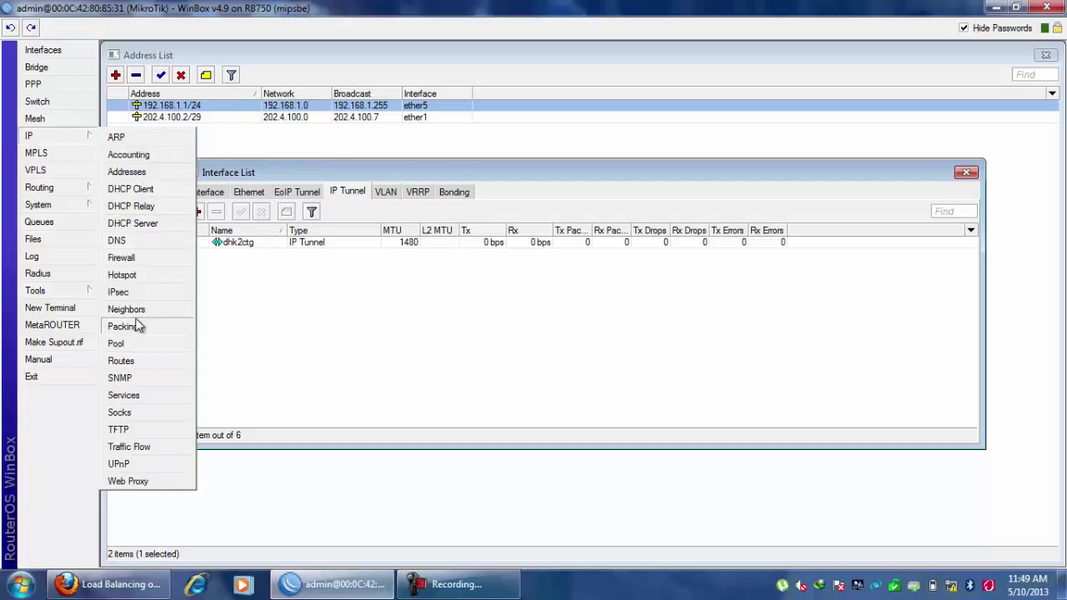
{"action": "left_click", "coordinate": [121, 361]}
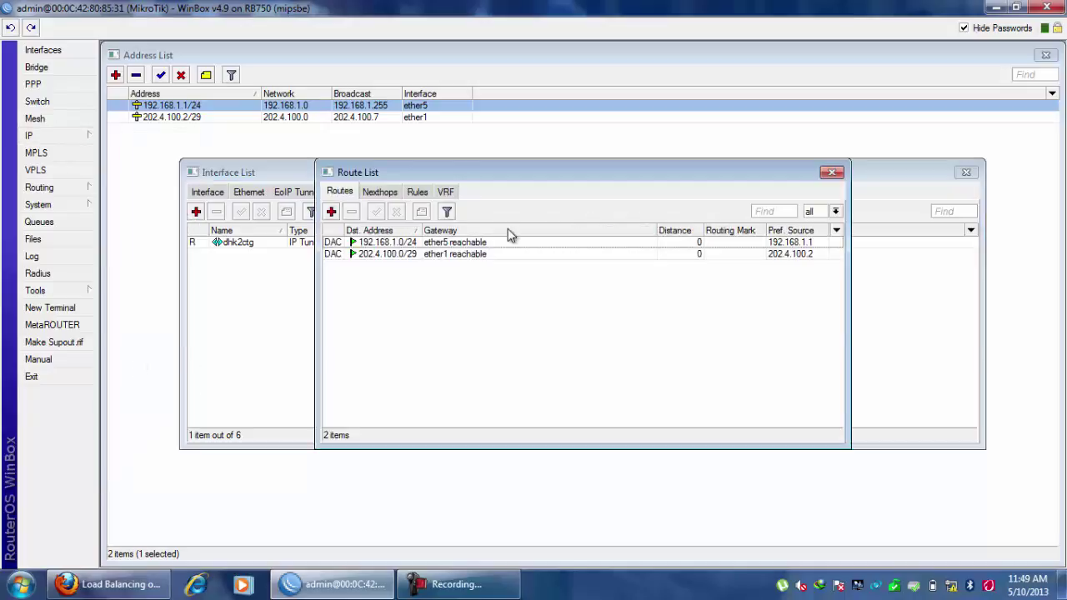
{"action": "double_click", "coordinate": [538, 183]}
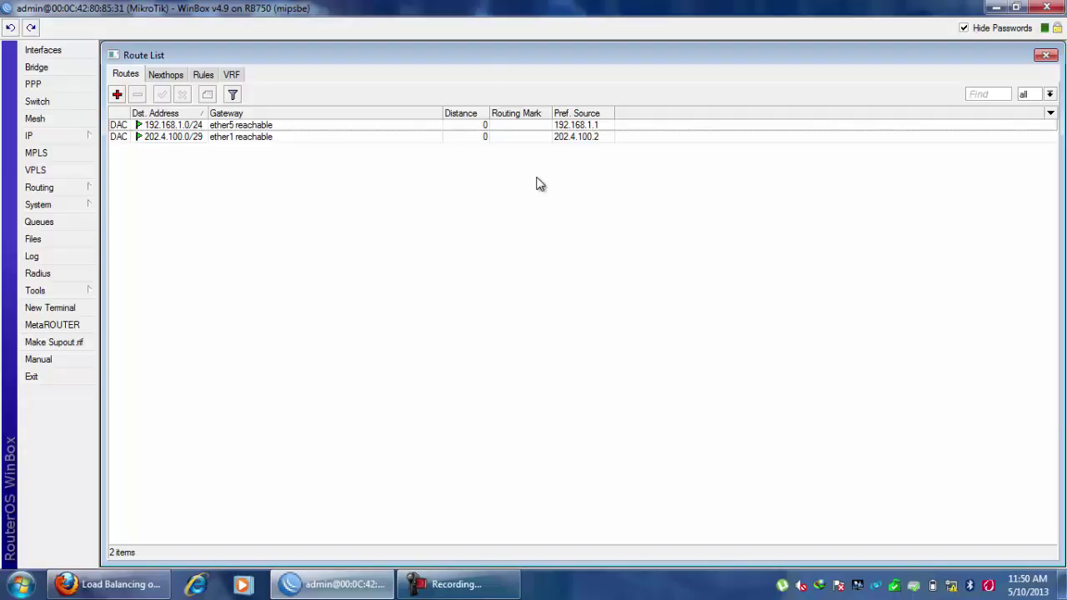
Add a static route to 192.168.200.0/24 with gateway dhk2ctg.
{"action": "left_click", "coordinate": [117, 95]}
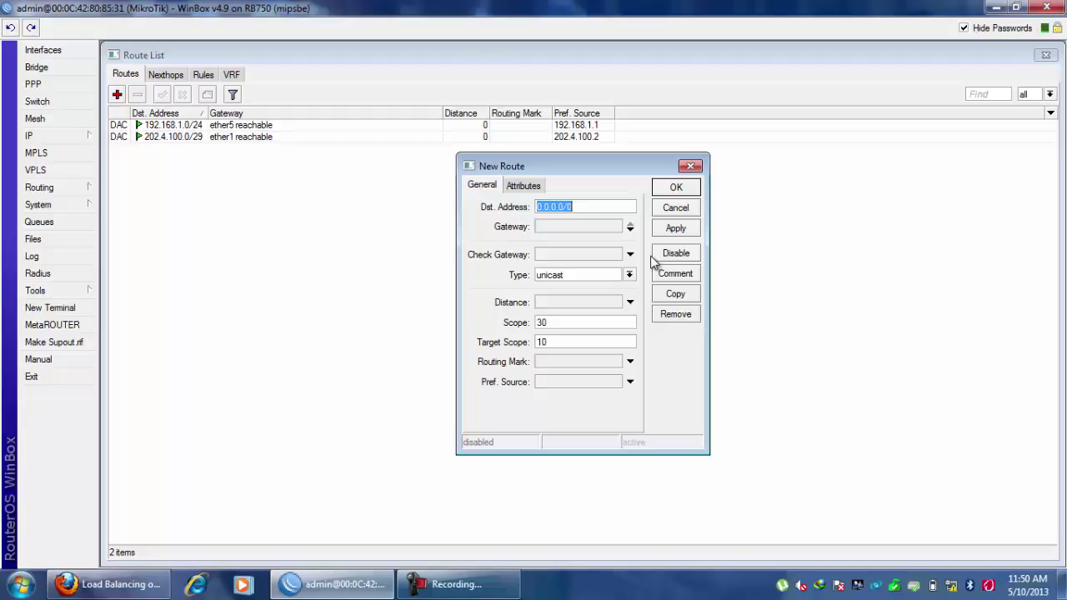
{"action": "type", "text": "192.168.200.0/24"}
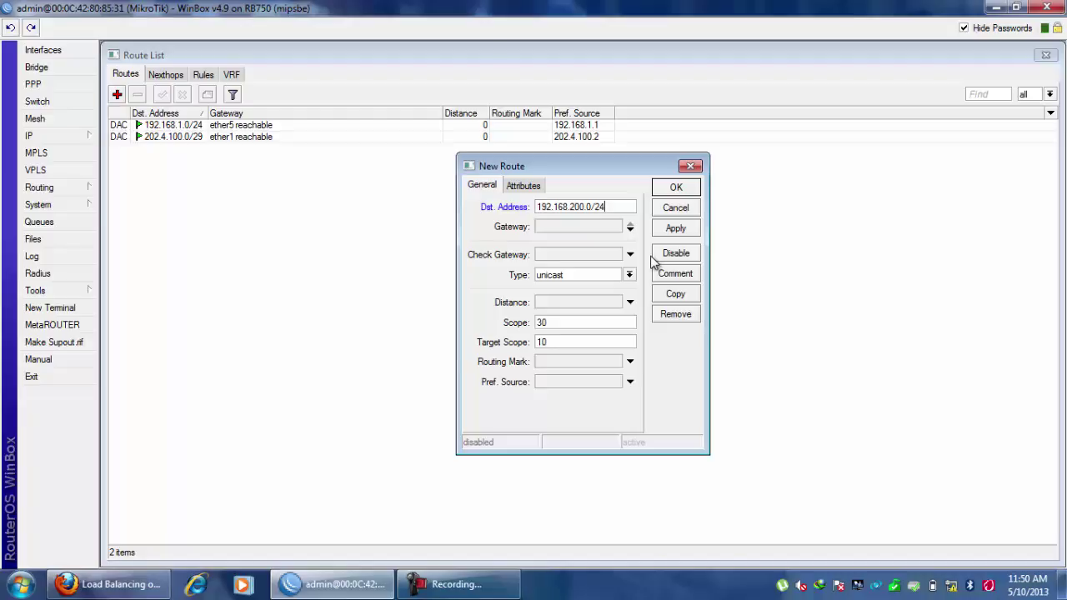
{"action": "left_click", "coordinate": [549, 228]}
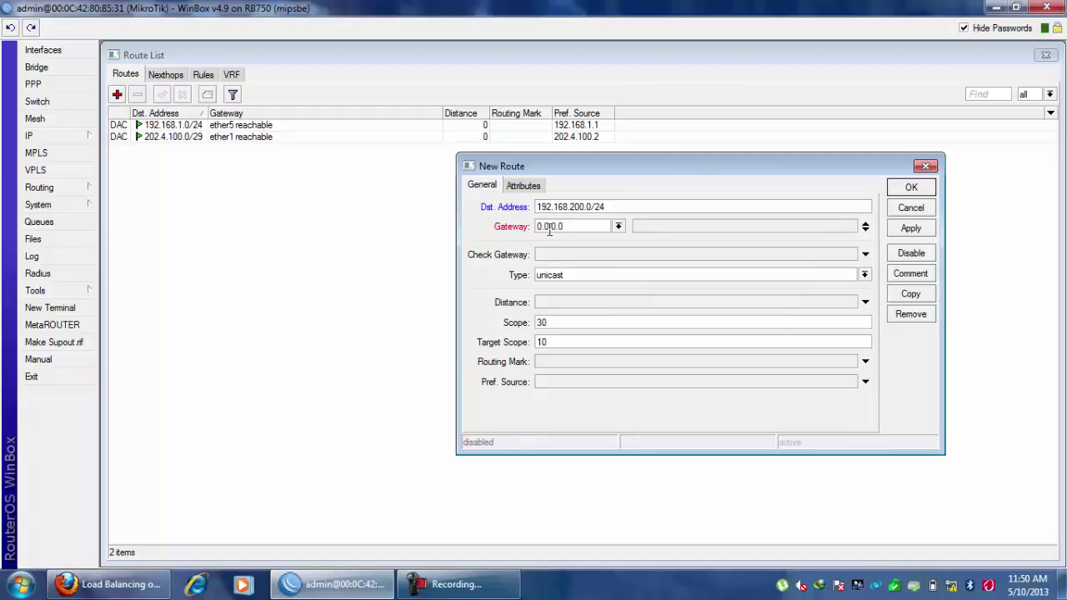
{"action": "left_click", "coordinate": [617, 228]}
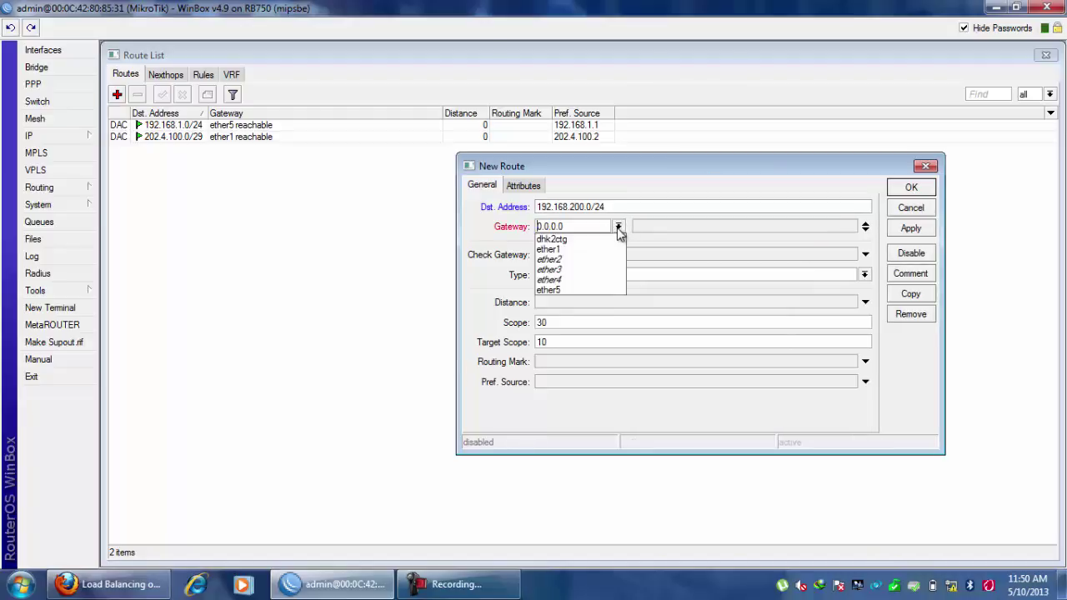
{"action": "left_click", "coordinate": [557, 240]}
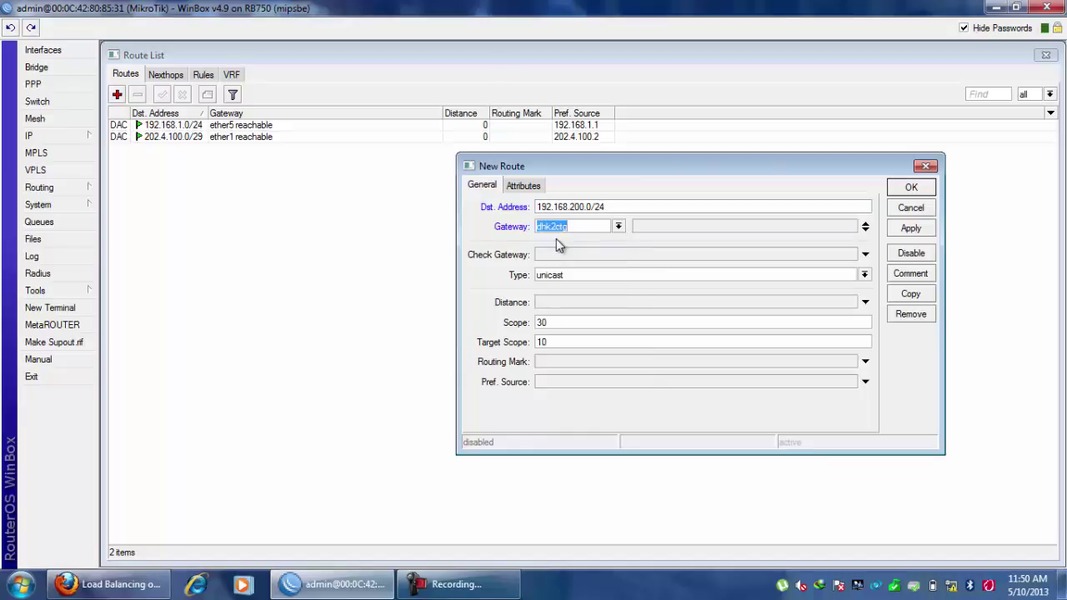
{"action": "left_click", "coordinate": [912, 188]}
{"action": "left_click", "coordinate": [240, 138]}
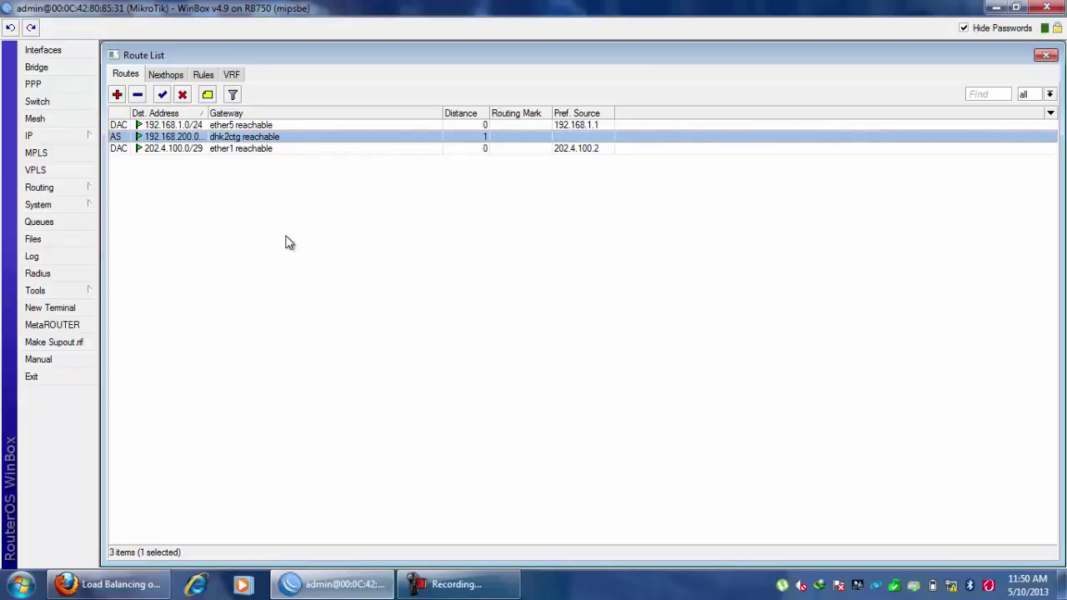
Widen the Dst. Address column, then launch cmd from the Start menu search.
{"action": "left_click_drag", "start_coordinate": [205, 114], "coordinate": [246, 113]}
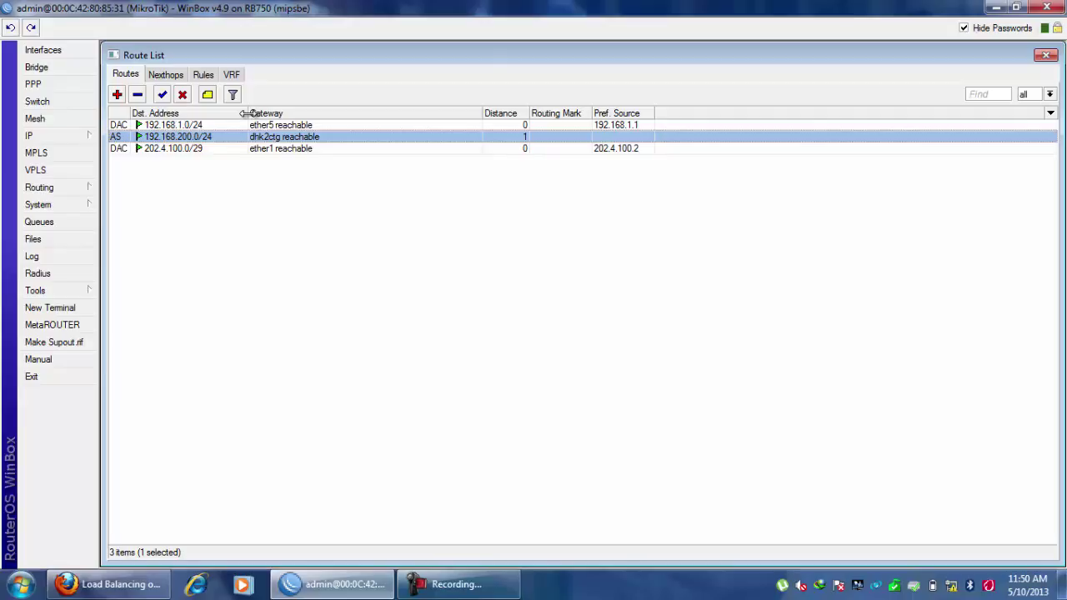
{"action": "left_click", "coordinate": [20, 585]}
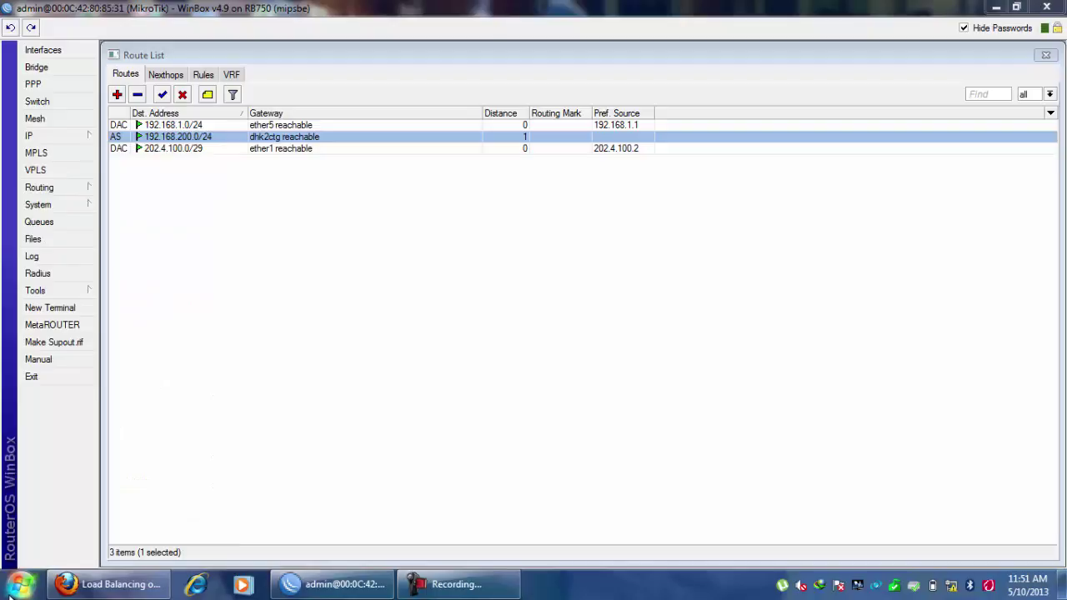
{"action": "left_click", "coordinate": [14, 593]}
{"action": "type", "text": "cmd"}
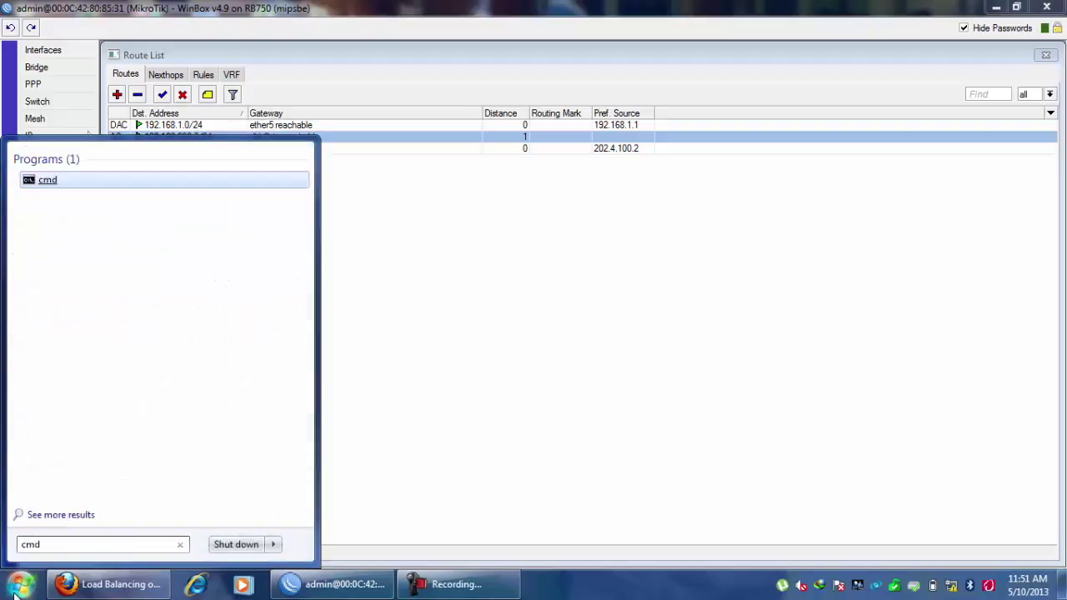
{"action": "key", "text": "Return"}
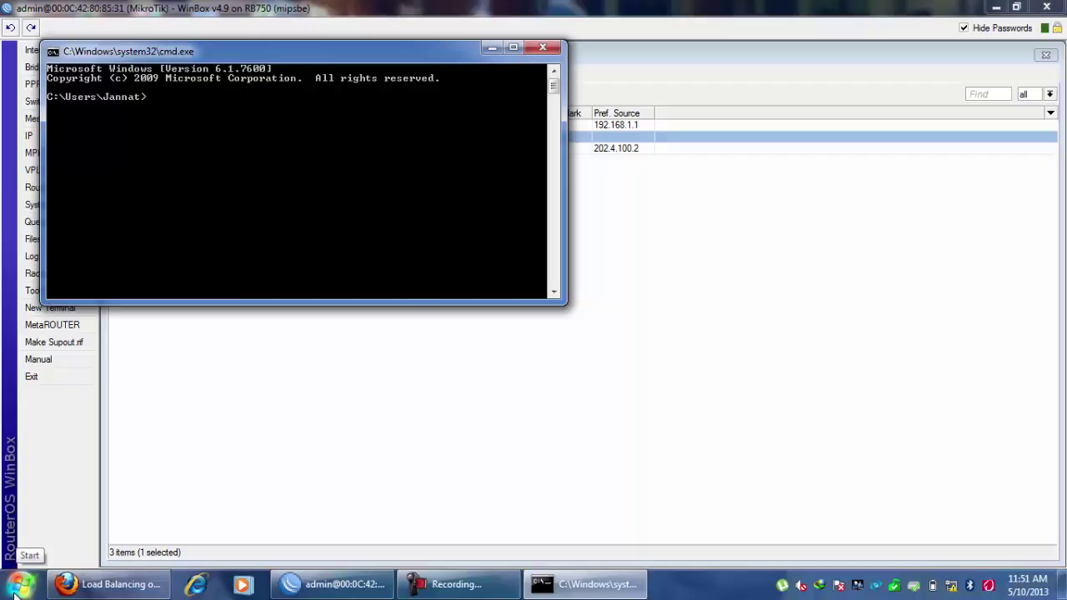
Run a continuous ping to 192.168.200.10 in Command Prompt, getting TTL=126 replies.
{"action": "type", "text": "ping 192.168"}
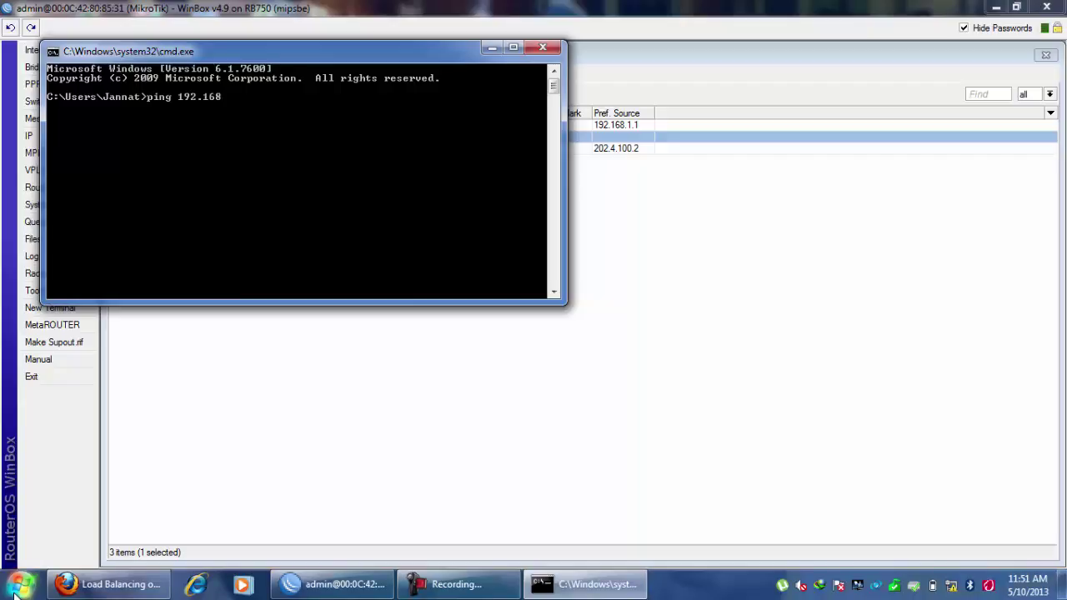
{"action": "type", "text": ".200.10 -t"}
{"action": "key", "text": "Return"}
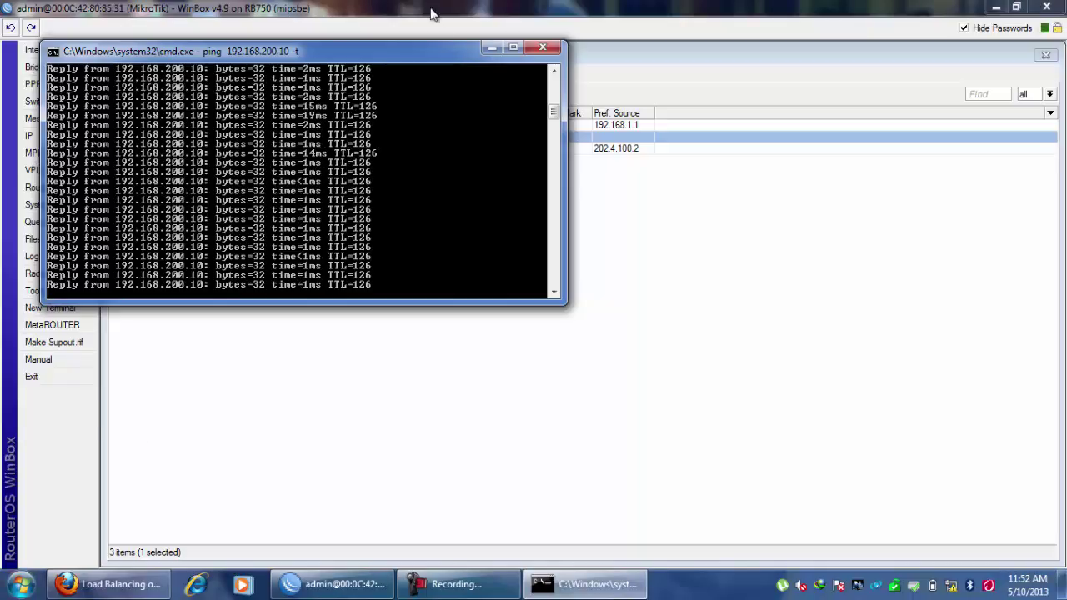
Minimize the ping command window to bring the WinBox Route List back into view.
{"action": "left_click", "coordinate": [491, 47]}
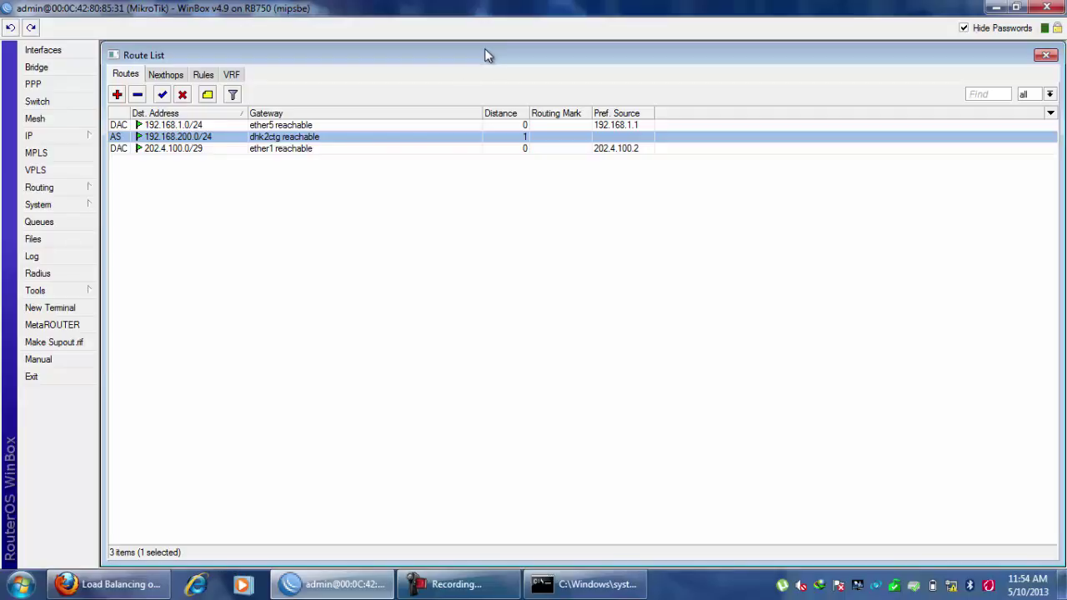
Search for the network address 192.168.200.10 and try to open it.
{"action": "left_click", "coordinate": [24, 587]}
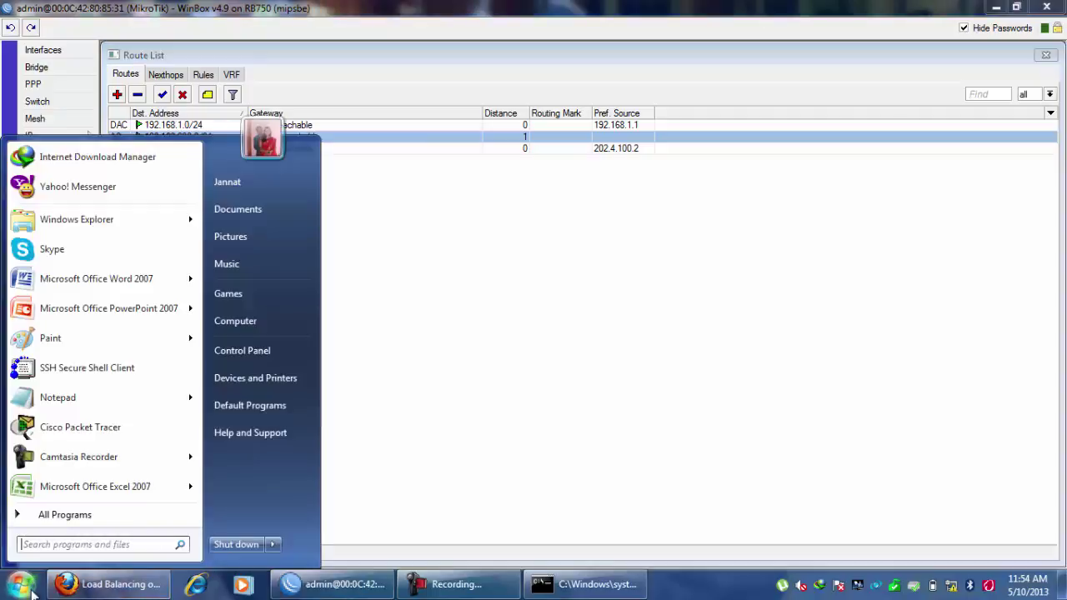
{"action": "type", "text": "\\\\192.168.1."}
{"action": "key", "text": "BackSpace"}
{"action": "type", "text": "200"}
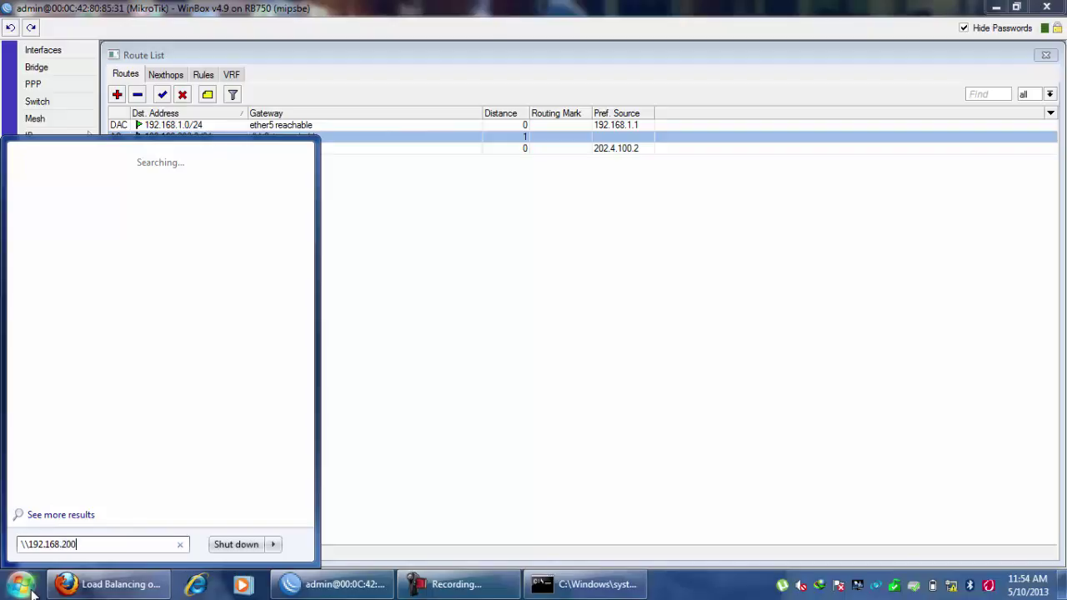
{"action": "type", "text": ".10"}
{"action": "key", "text": "Return"}
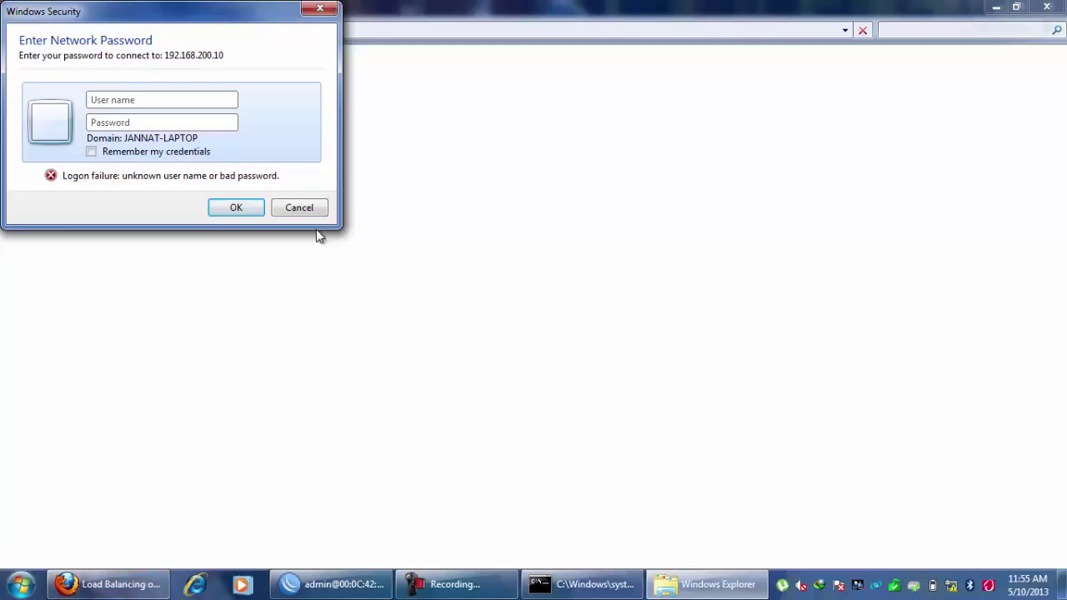
Dismiss the failed password prompt and open the \\192.168.200.10 result from a new search.
{"action": "left_click", "coordinate": [302, 208]}
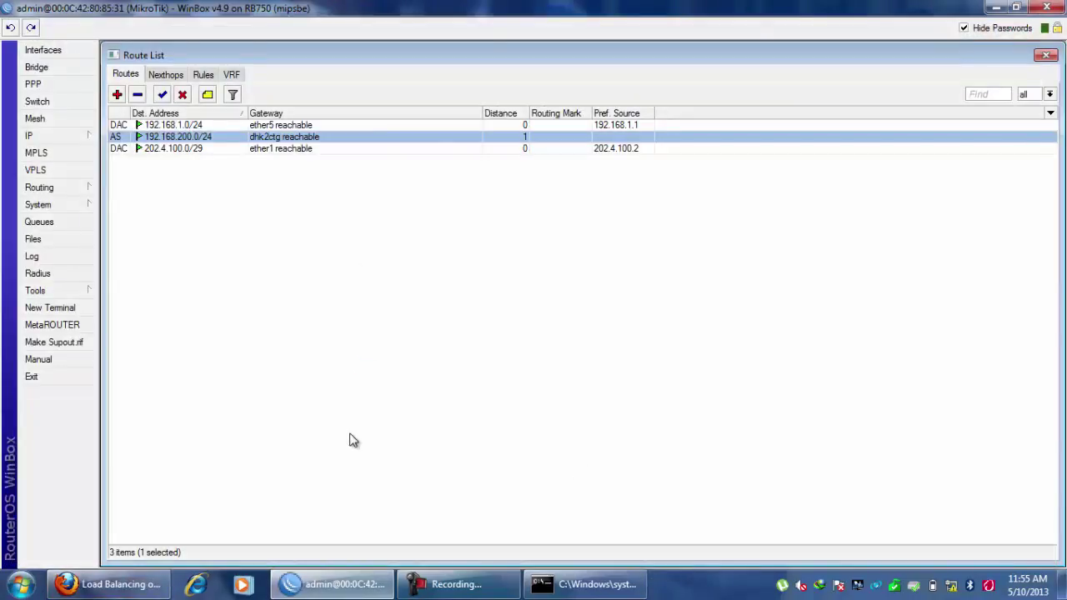
{"action": "left_click", "coordinate": [25, 589]}
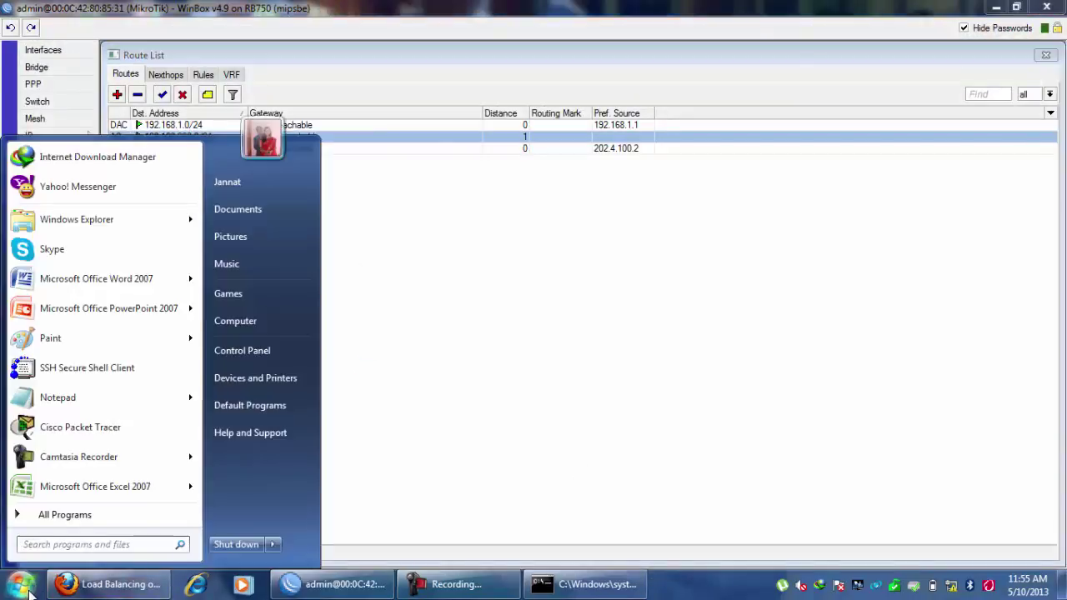
{"action": "type", "text": "\\\\"}
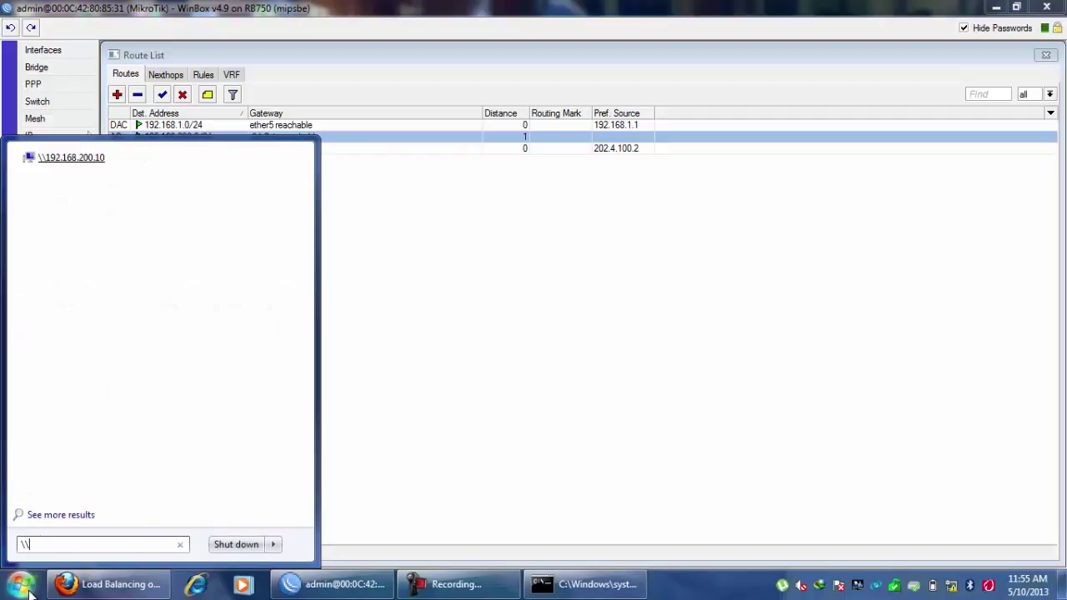
{"action": "left_click", "coordinate": [77, 160]}
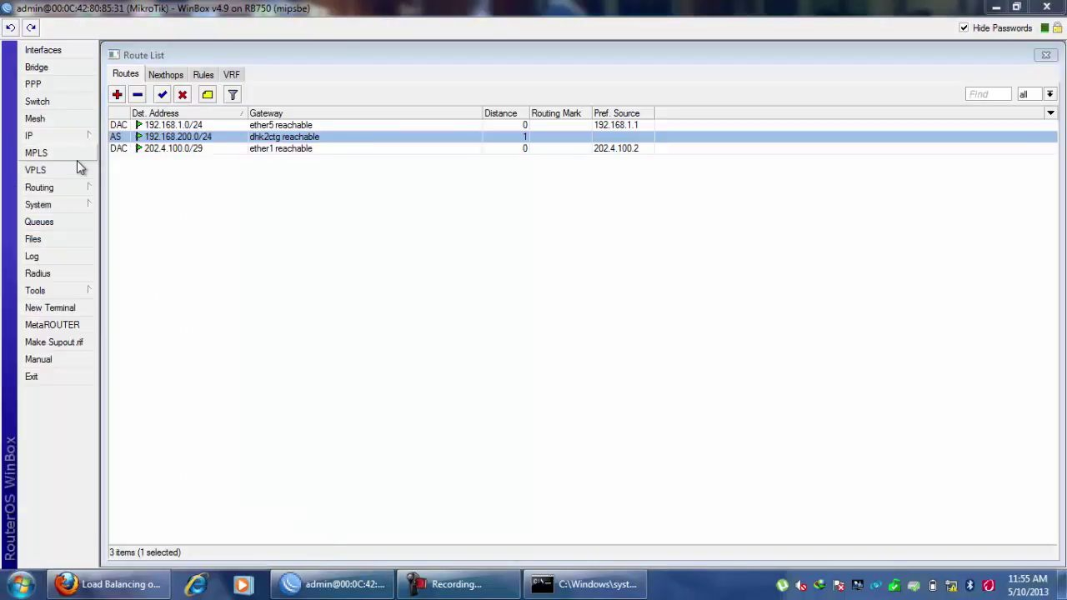
Select the shared folder 11-03-2012 on 192.168.200.10 in Explorer.
{"action": "left_click", "coordinate": [50, 73]}
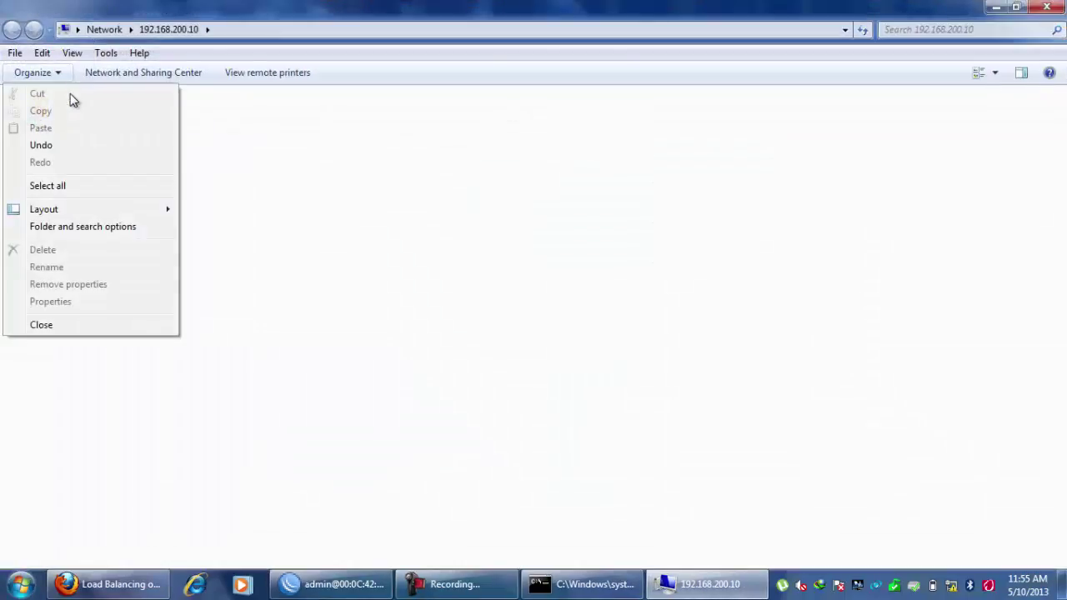
{"action": "left_click", "coordinate": [286, 95]}
{"action": "left_click", "coordinate": [88, 121]}
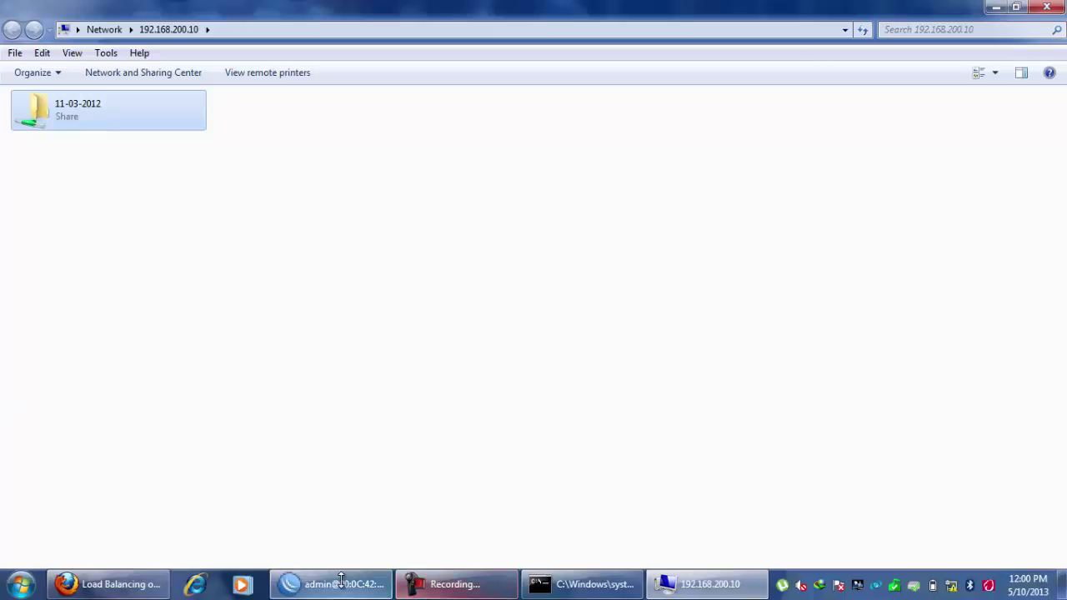
Launch Remote Desktop Connection with mstsc and enter computer 192.168.200.10.
{"action": "left_click", "coordinate": [21, 583]}
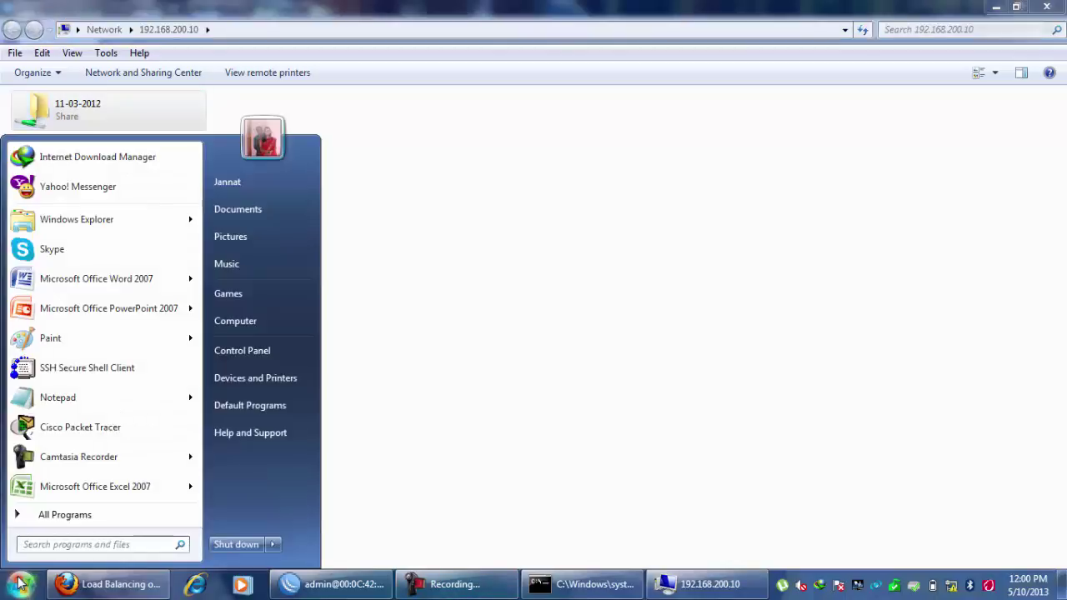
{"action": "type", "text": "mstsc"}
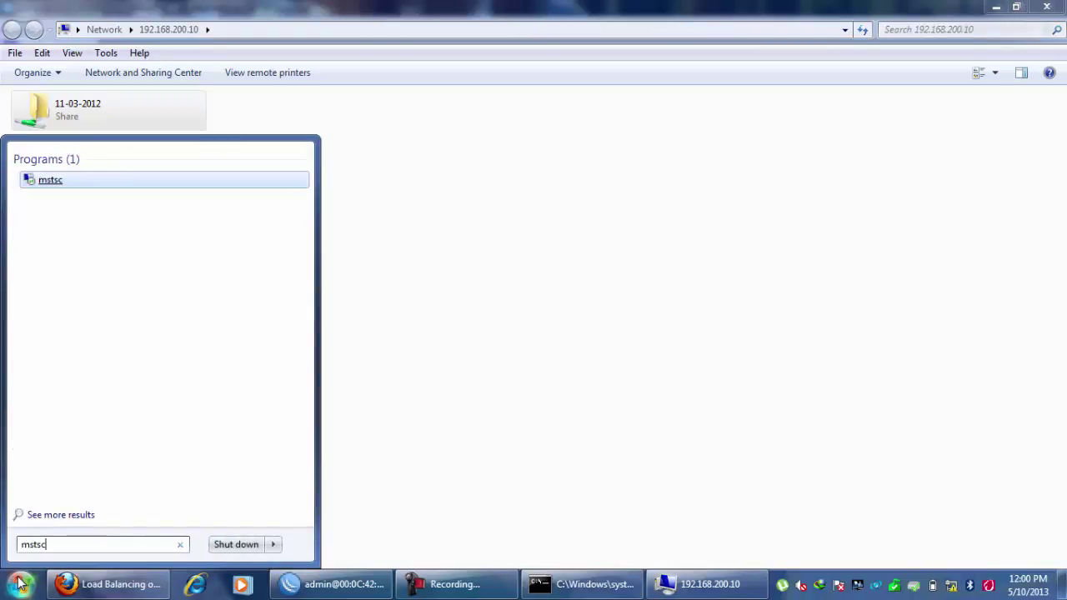
{"action": "key", "text": "Return"}
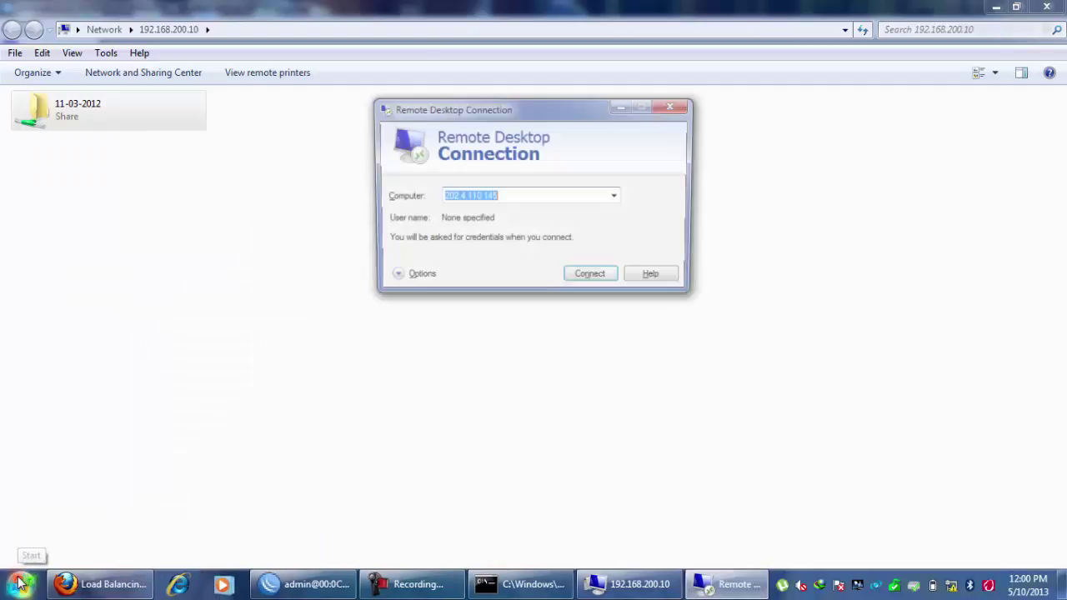
{"action": "type", "text": "19"}
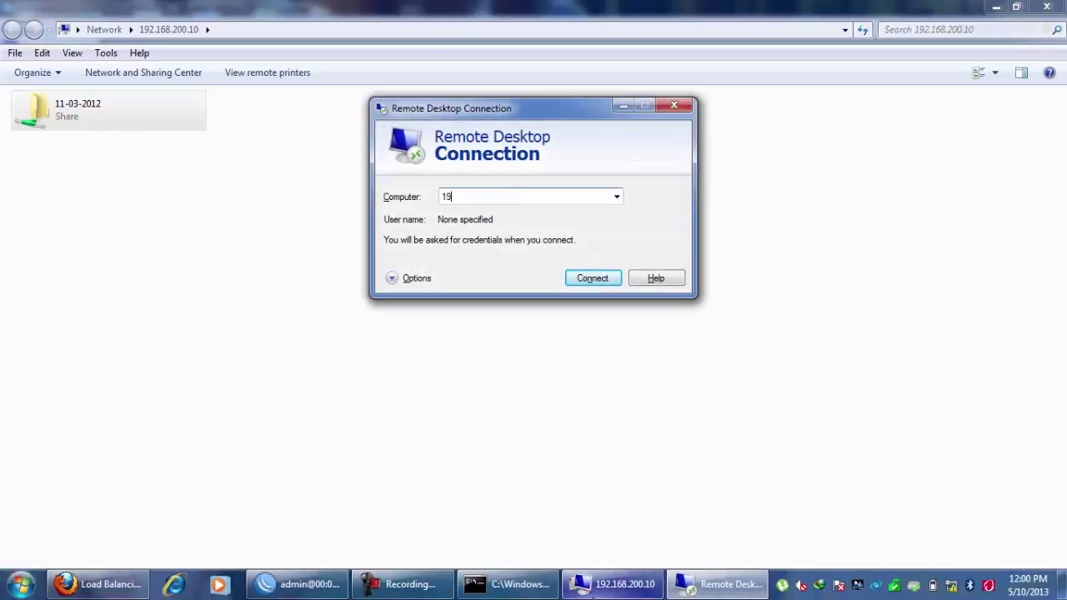
{"action": "type", "text": "2.168.200.10"}
{"action": "key", "text": "Return"}
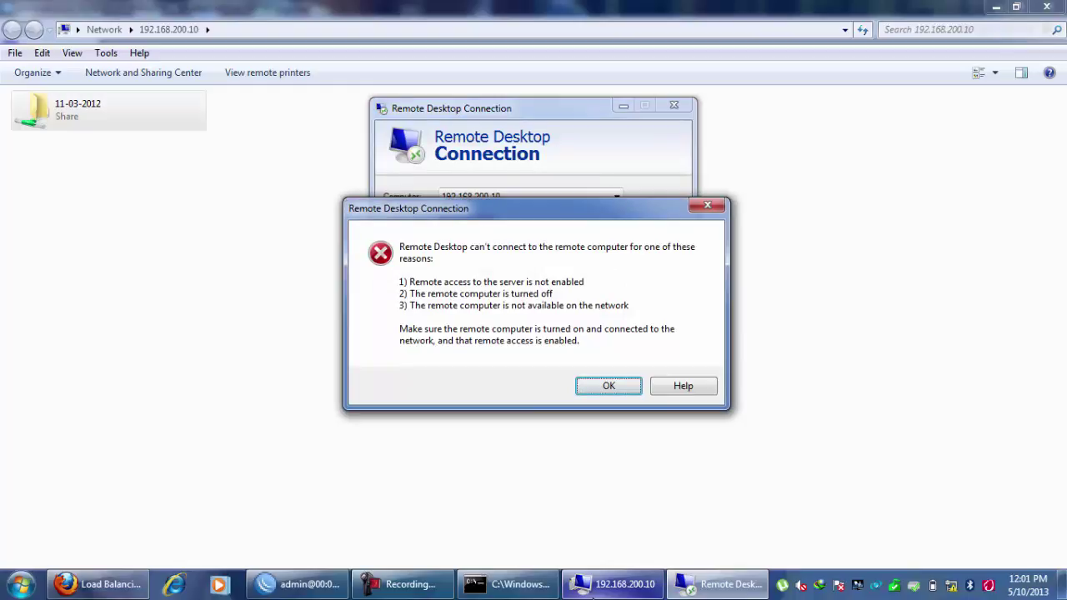
{"action": "left_click", "coordinate": [604, 387]}
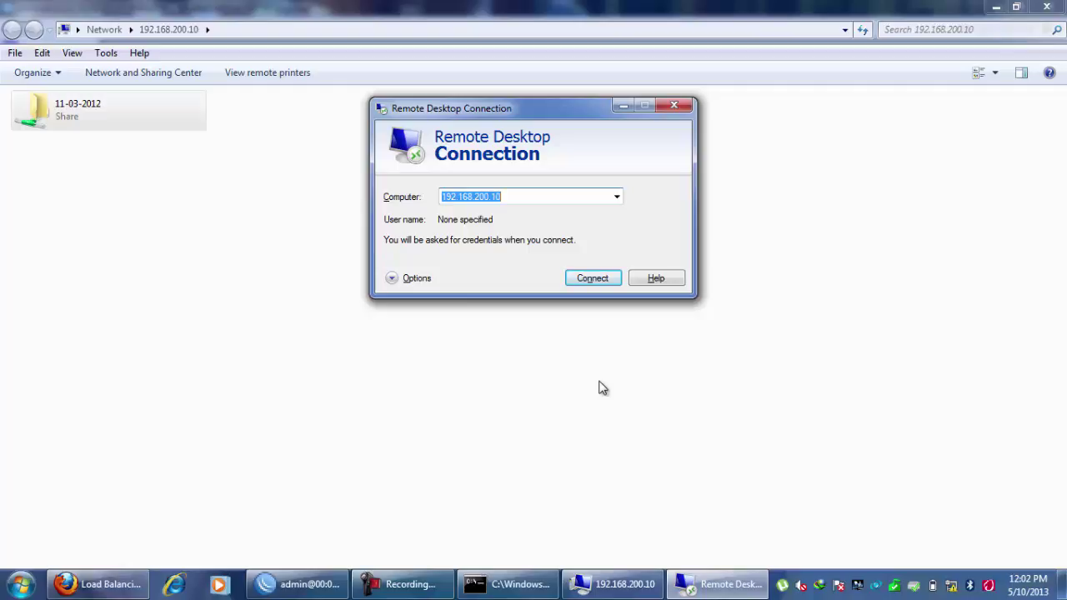
Retry the connection to 192.168.200.10 to bring up the credentials prompt.
{"action": "key", "text": "Return"}
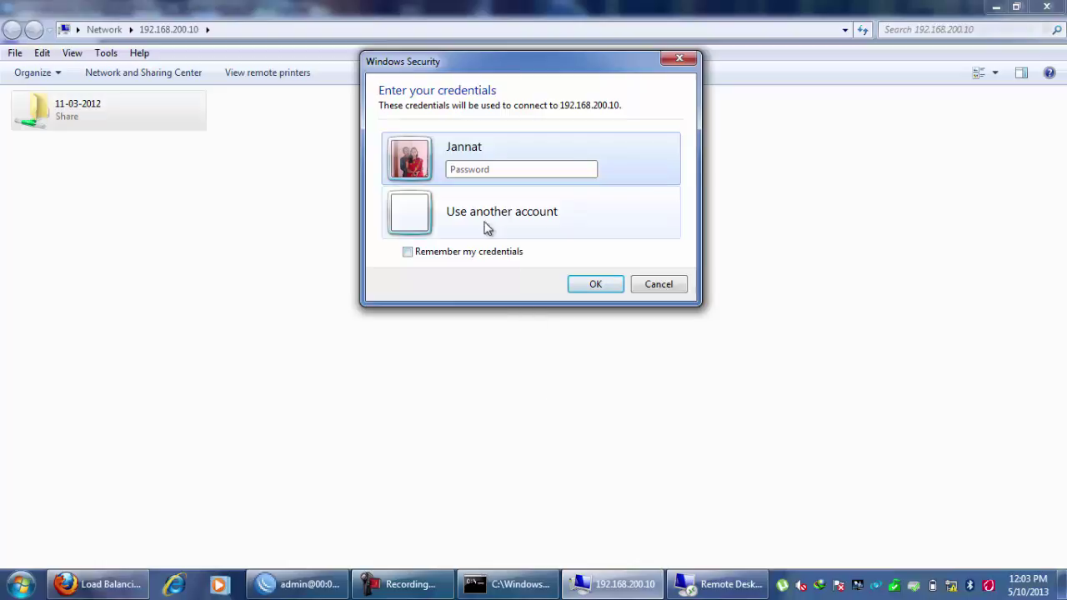
Enter the account password in the Windows Security prompt and submit it.
{"action": "type", "text": "••••••••"}
{"action": "left_click", "coordinate": [593, 285]}
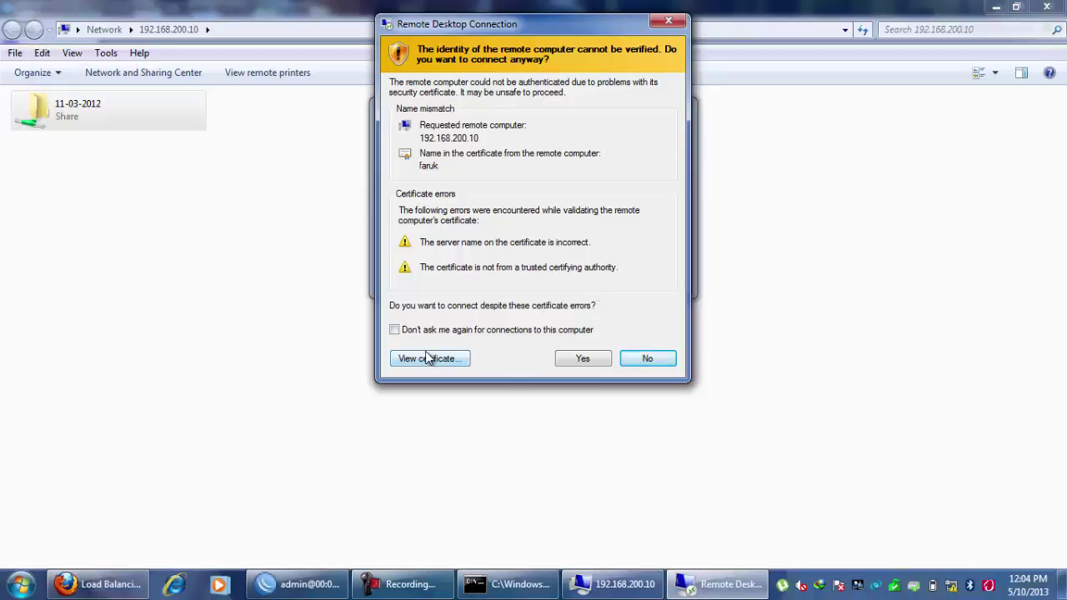
Accept the certificate, retry the rejected password, then cancel the remote logon via Switch User.
{"action": "left_click", "coordinate": [590, 356]}
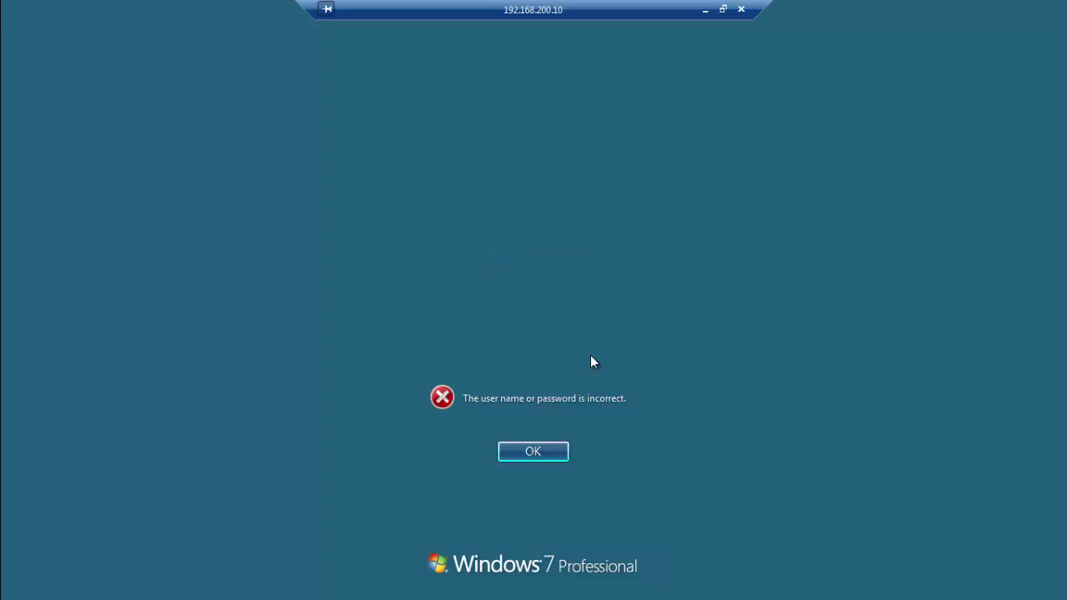
{"action": "left_click", "coordinate": [537, 457]}
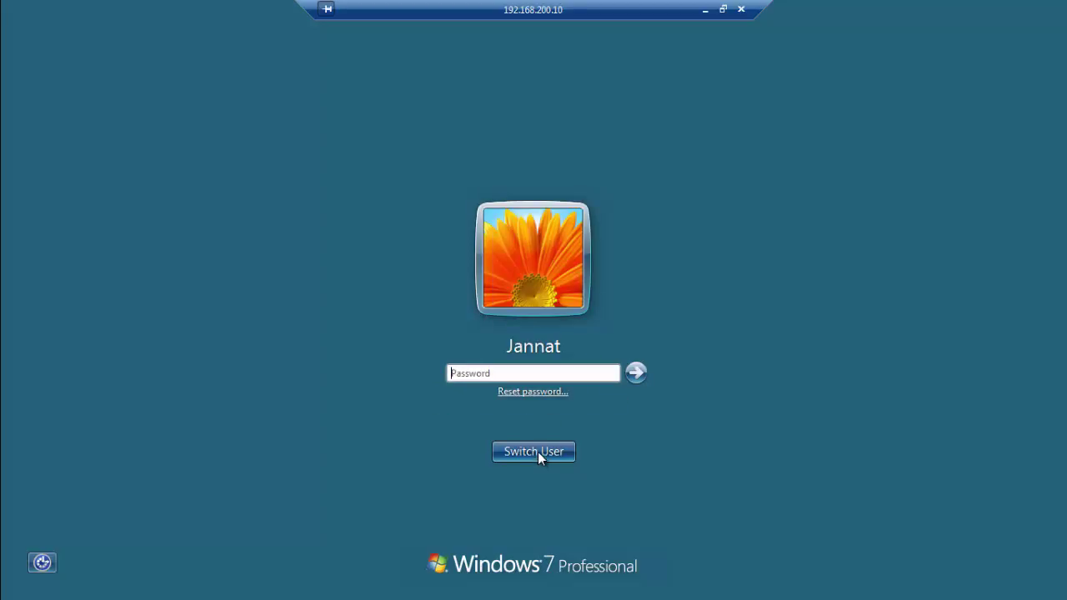
{"action": "type", "text": "••••••••"}
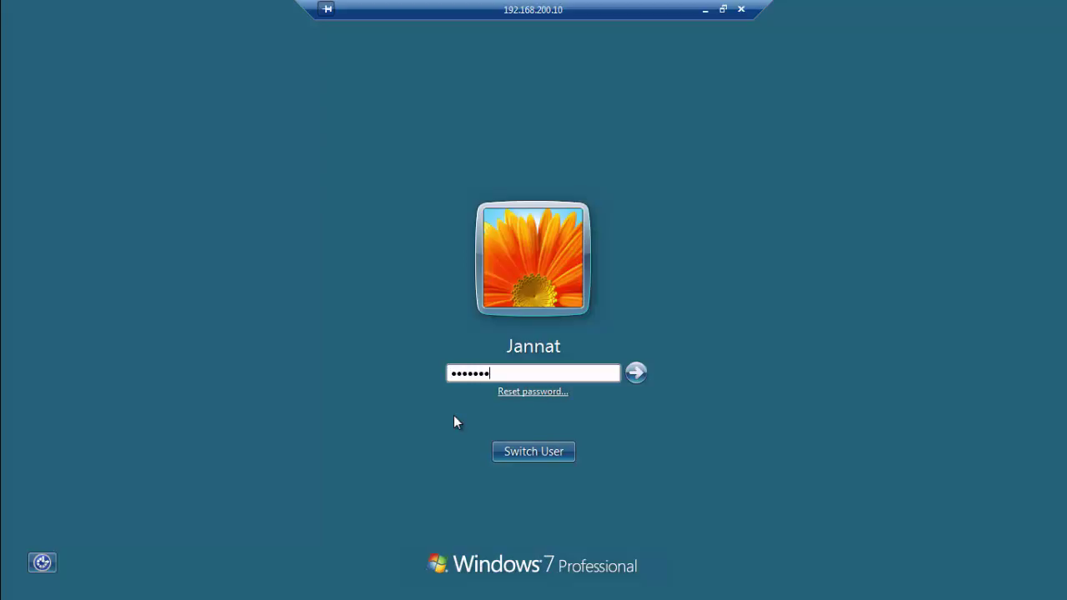
{"action": "left_click", "coordinate": [532, 449]}
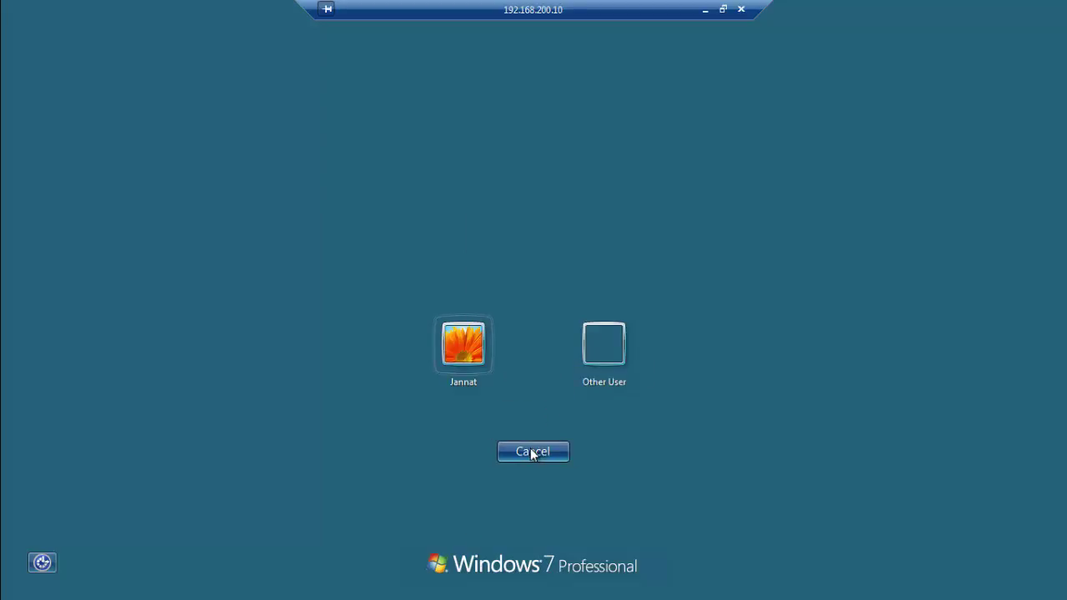
{"action": "left_click", "coordinate": [534, 452]}
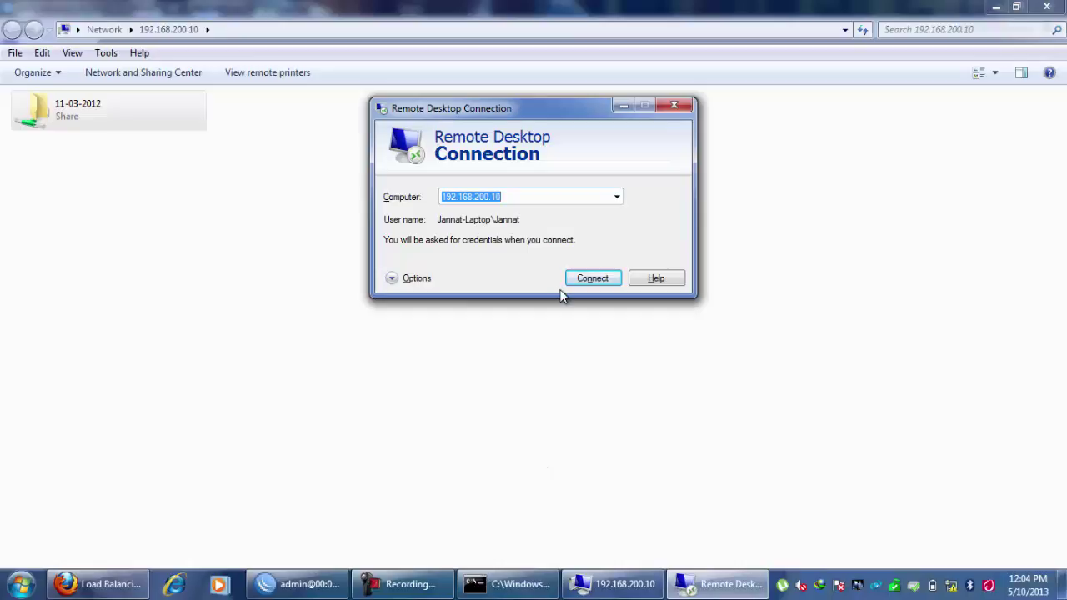
Reconnect to 192.168.200.10 using another account, entering its user name and password.
{"action": "left_click", "coordinate": [600, 280]}
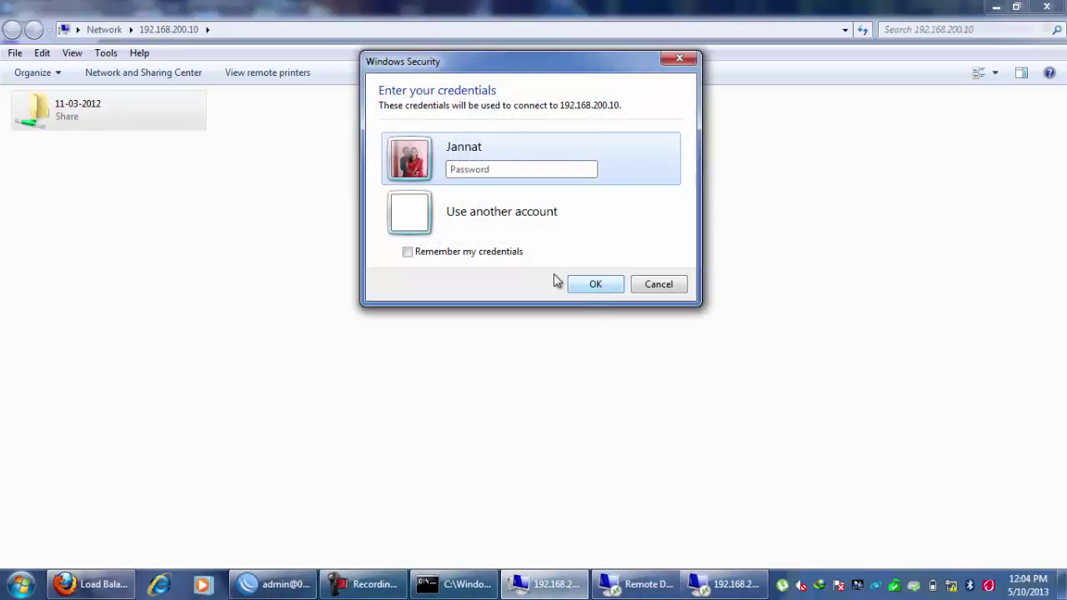
{"action": "left_click", "coordinate": [407, 217]}
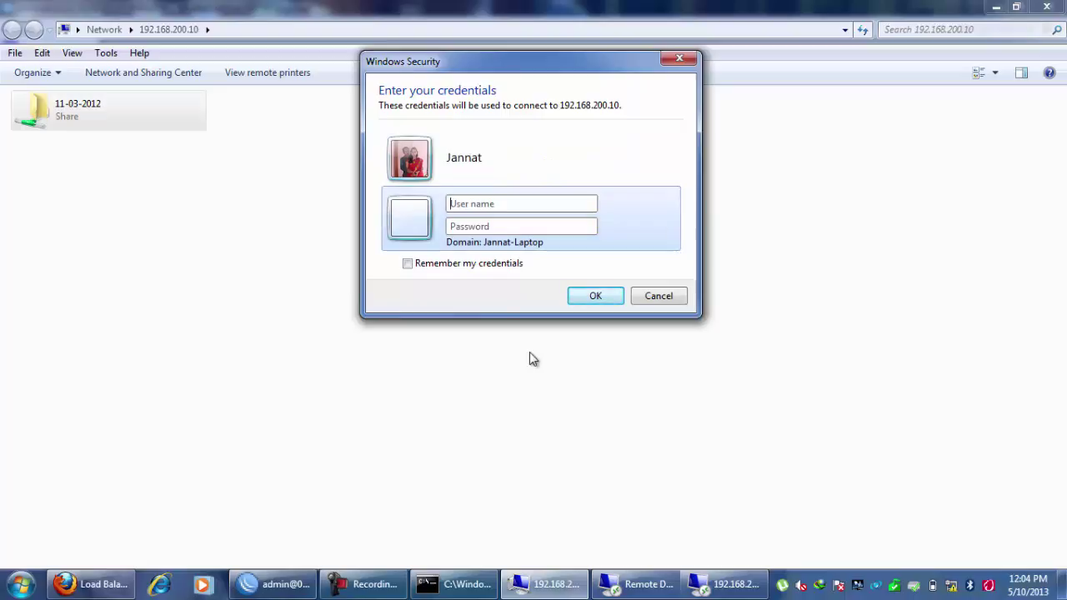
{"action": "type", "text": "•••••"}
{"action": "left_click", "coordinate": [602, 300]}
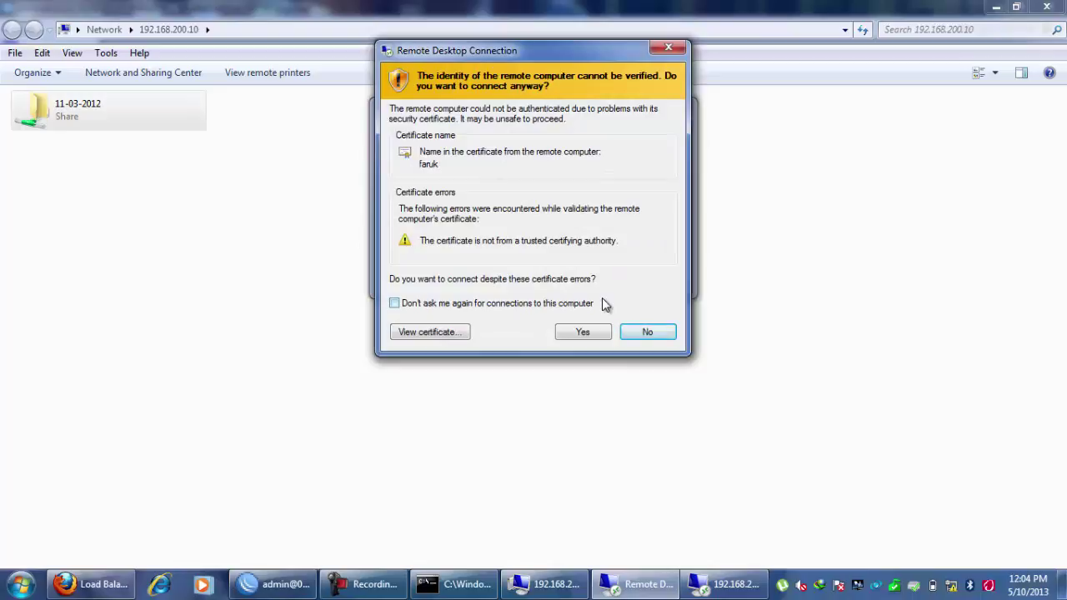
Accept the certificate warning to start the remote session on 192.168.200.10.
{"action": "left_click", "coordinate": [581, 332]}
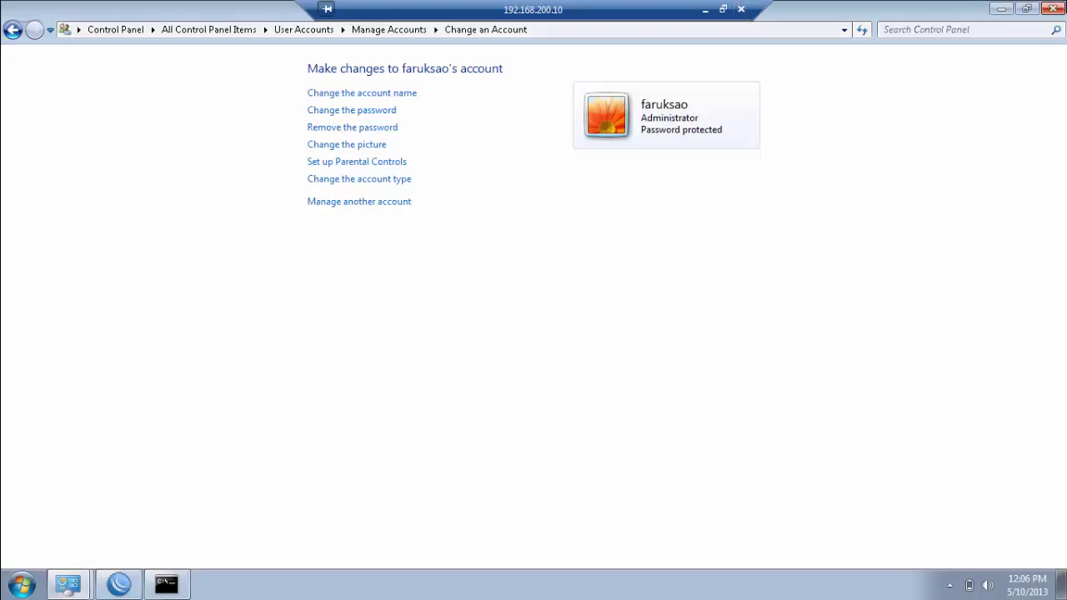
Close the remote Control Panel and confirm disconnecting from the remote session.
{"action": "left_click", "coordinate": [1054, 8]}
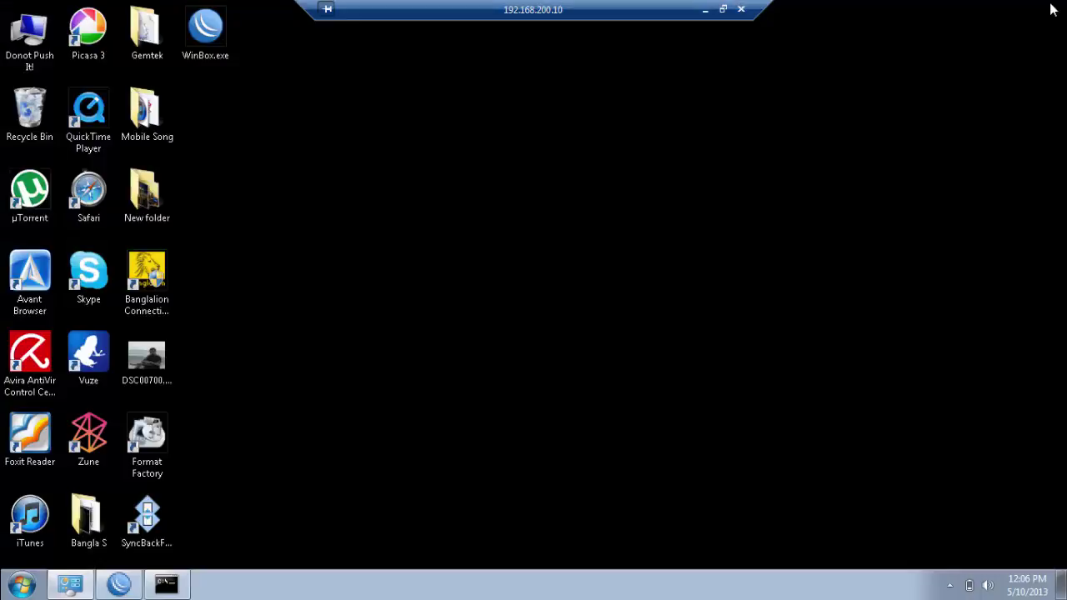
{"action": "left_click", "coordinate": [741, 10]}
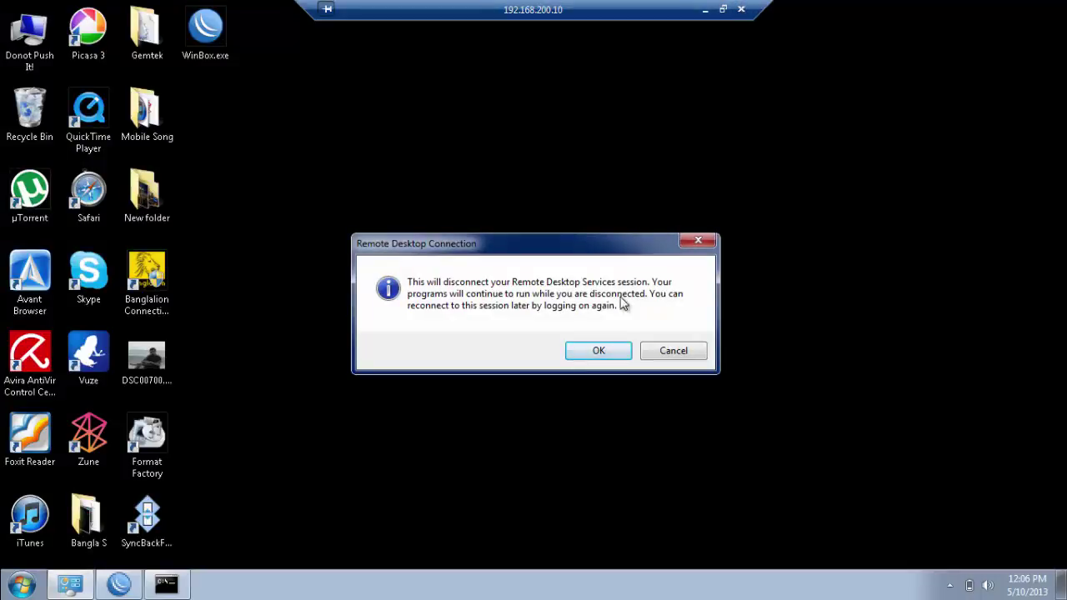
{"action": "left_click", "coordinate": [600, 354]}
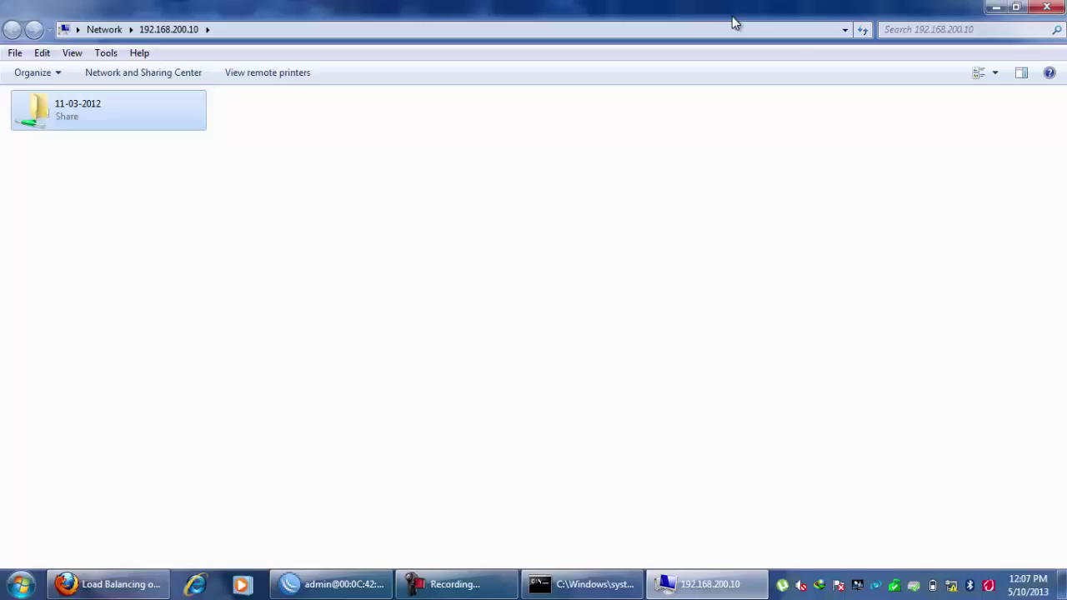
Minimize Explorer so the WinBox Route List shows the 192.168.200.0/24 route via dhk2ctg.
{"action": "left_click", "coordinate": [996, 8]}
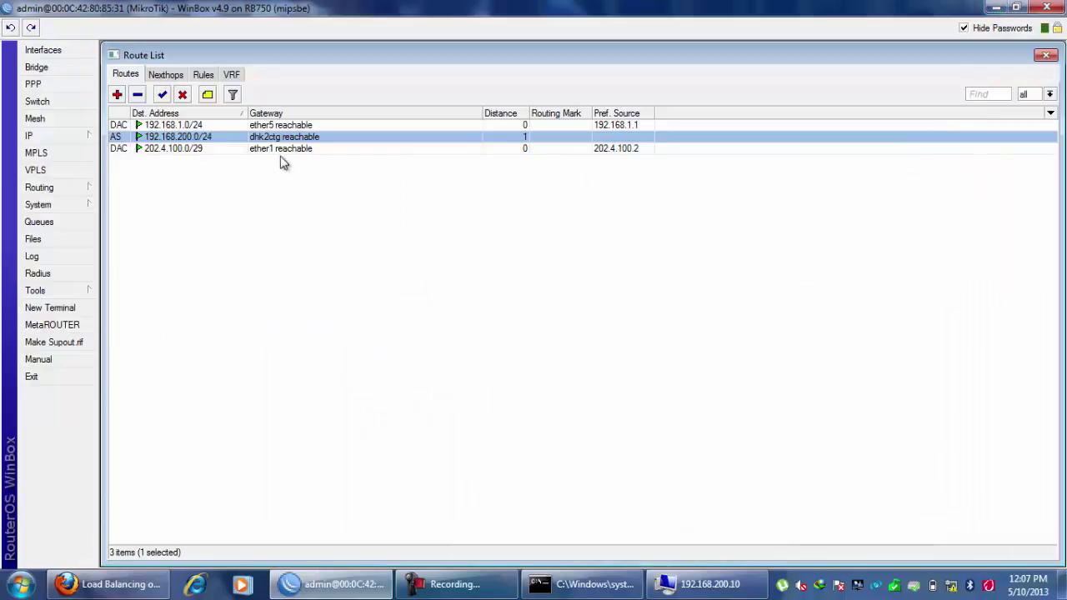